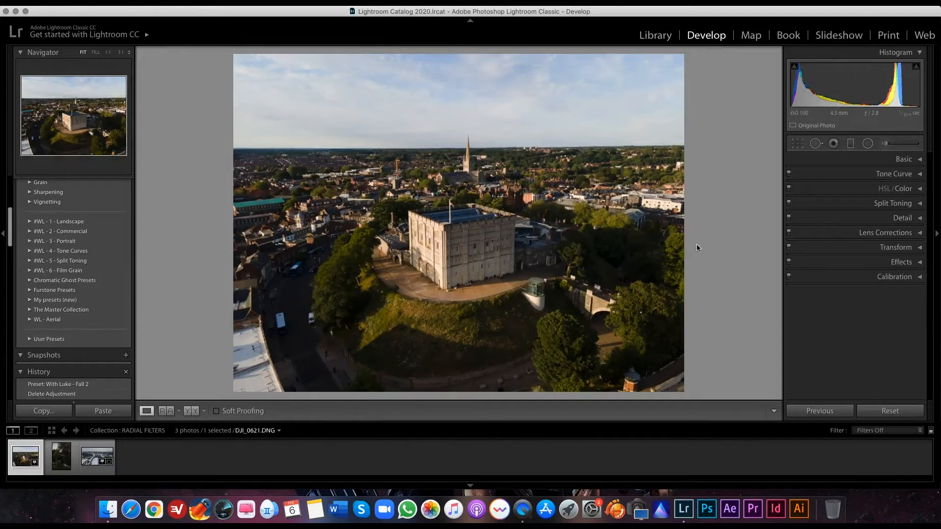
# - Crop the photo to a 4 x 5 / 8 x 10 portrait frame around the castle, trimming both sides
pyautogui.click(797, 143)
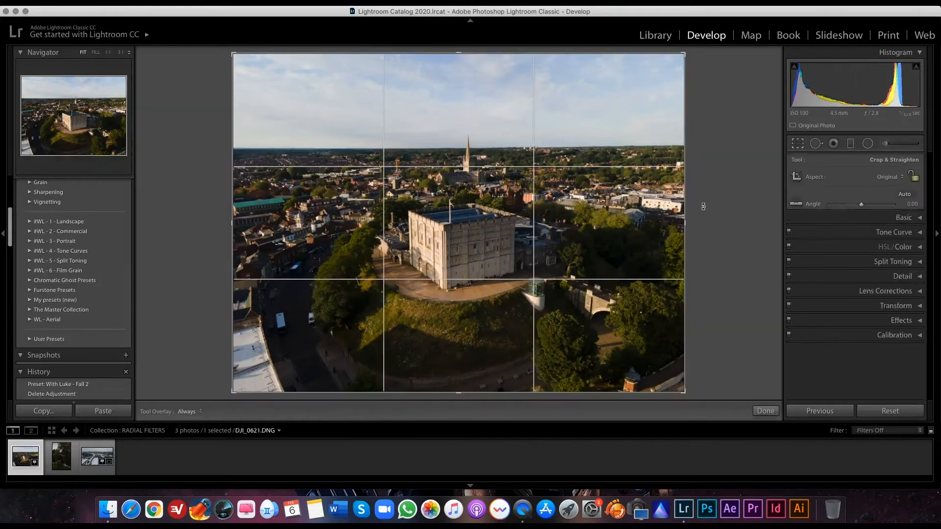
pyautogui.moveTo(685, 222); pyautogui.dragTo(635, 223)
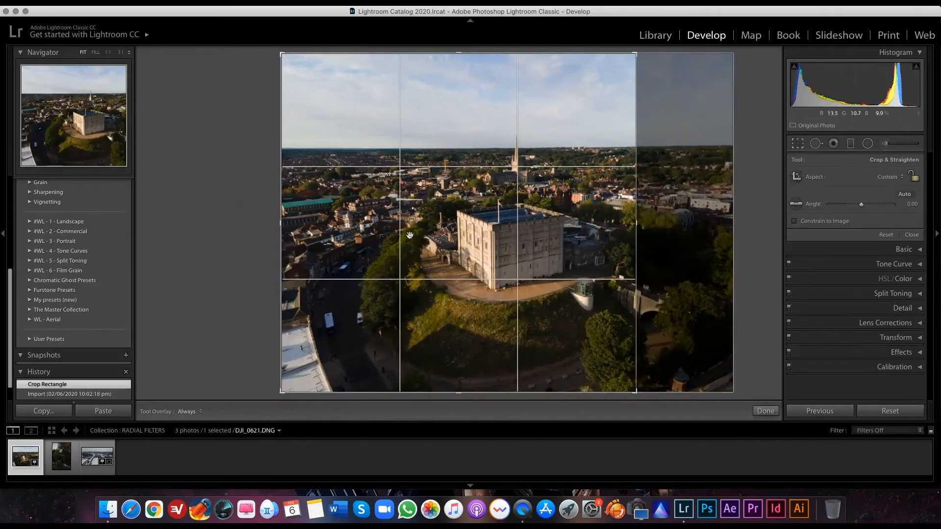
pyautogui.moveTo(281, 222); pyautogui.dragTo(362, 222)
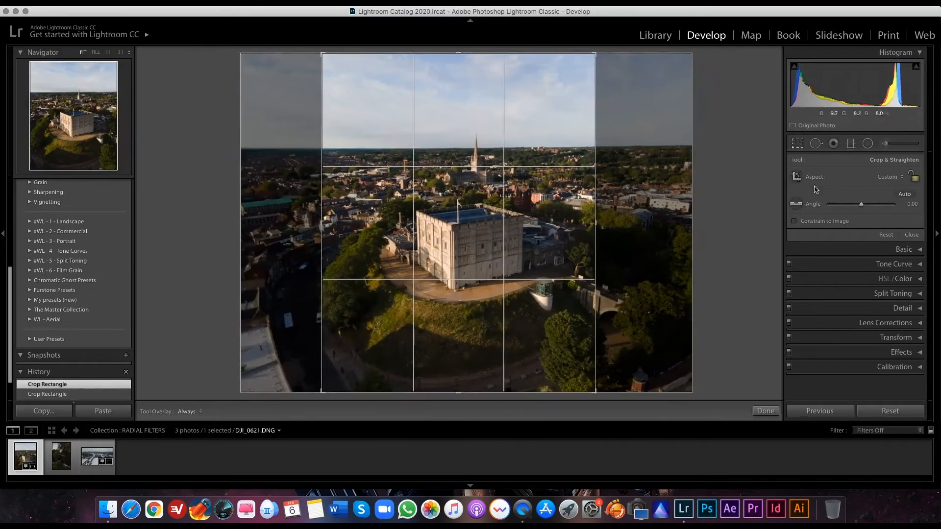
pyautogui.click(888, 177)
pyautogui.click(882, 196)
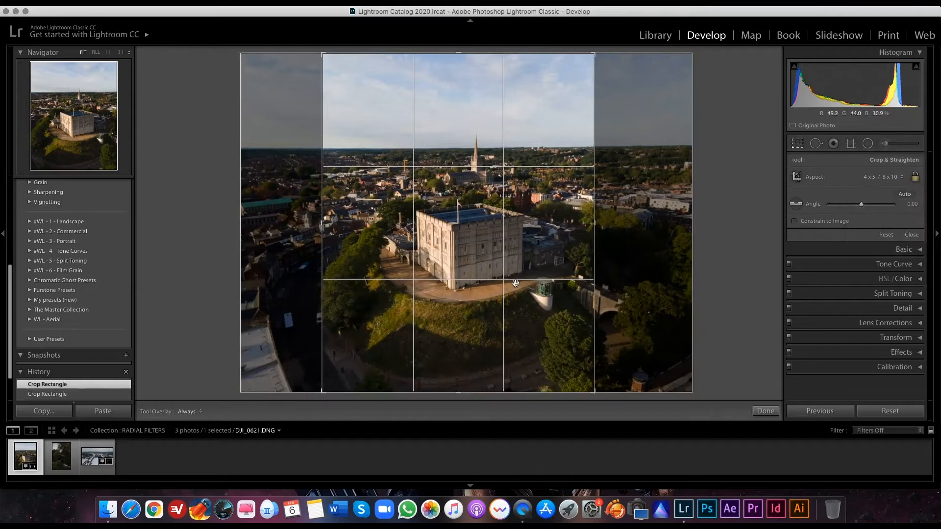
pyautogui.moveTo(621, 292); pyautogui.dragTo(624, 294)
pyautogui.click(798, 144)
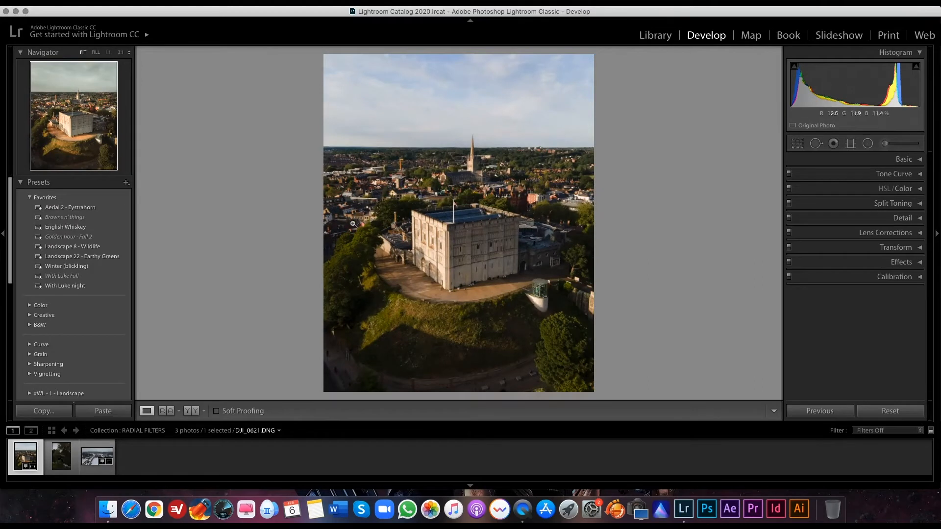
# - Apply the Golden hour - Fall 2 preset from the favorites to the photo
pyautogui.click(110, 208)
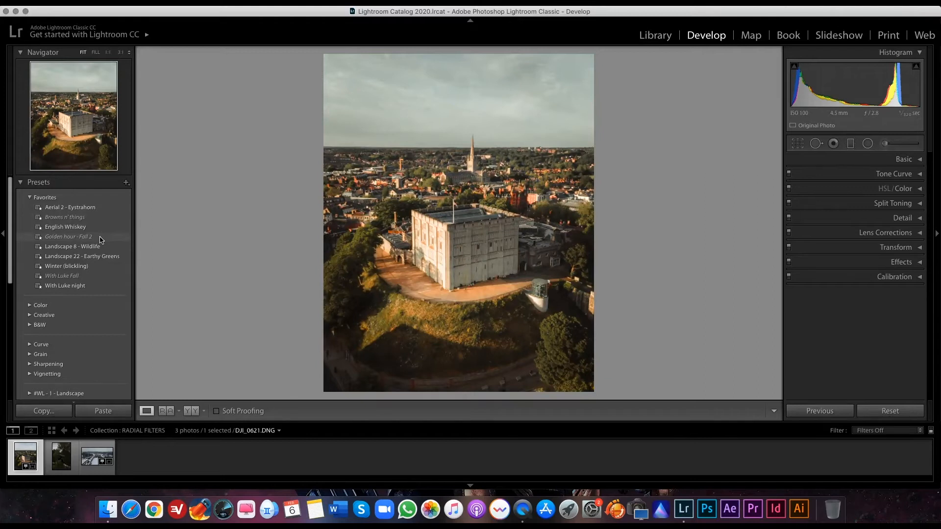
pyautogui.click(100, 239)
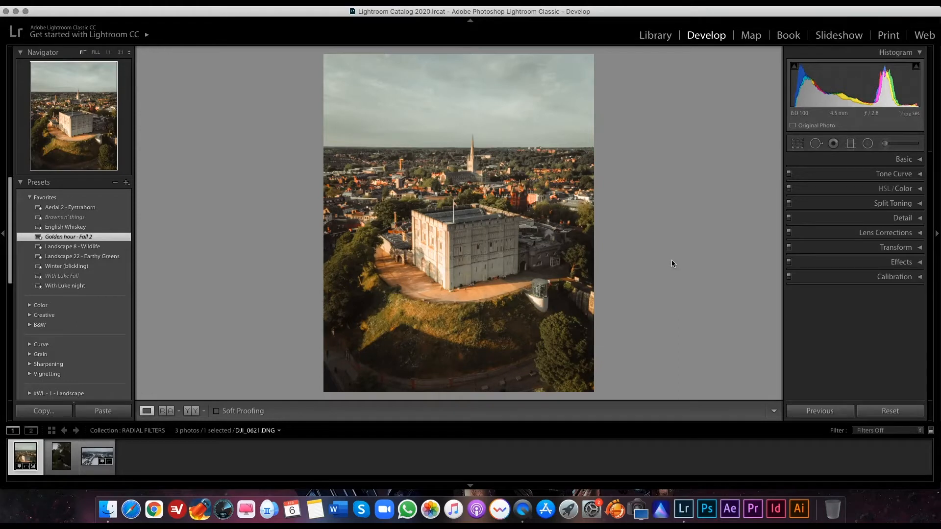
# - Set the photo's Clarity to -25 and Dehaze to -15 in the Basic adjustments
pyautogui.click(904, 159)
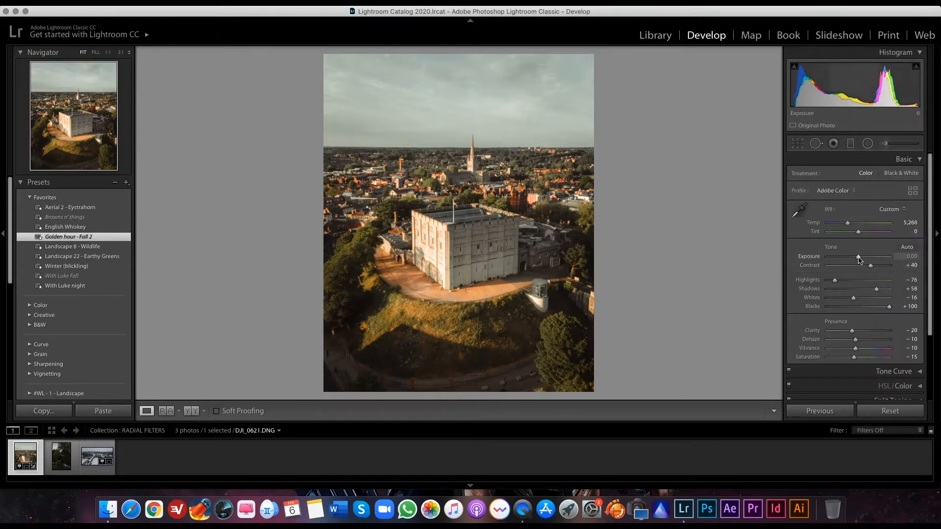
pyautogui.scroll(-2, 858, 262)
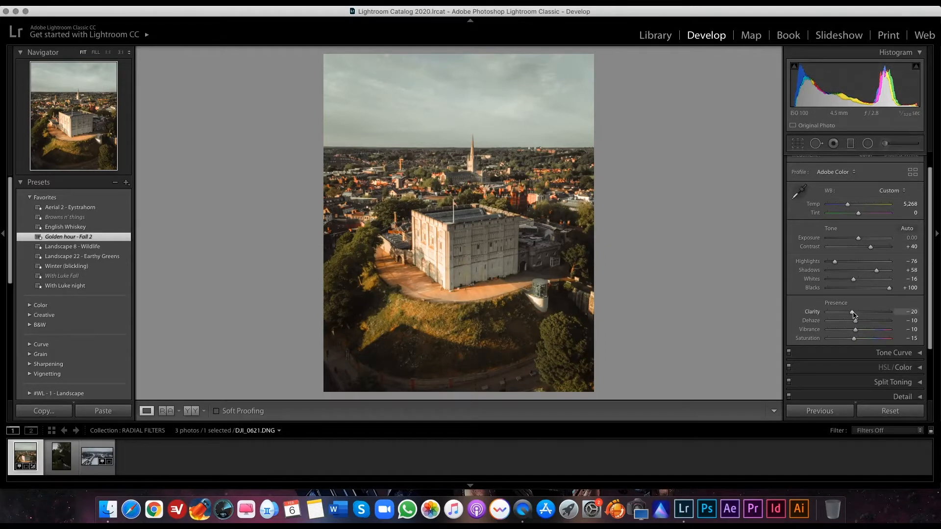
pyautogui.moveTo(853, 314); pyautogui.dragTo(850, 314)
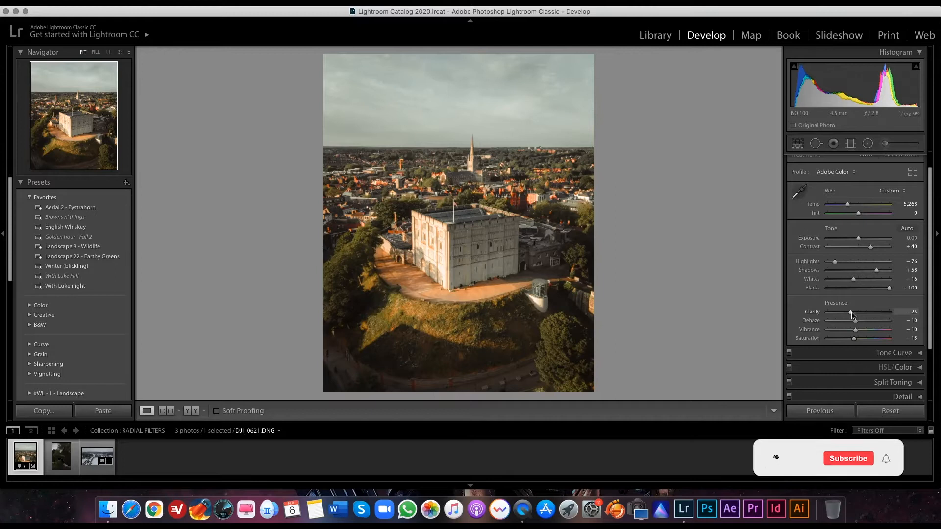
pyautogui.moveTo(851, 314); pyautogui.dragTo(868, 316)
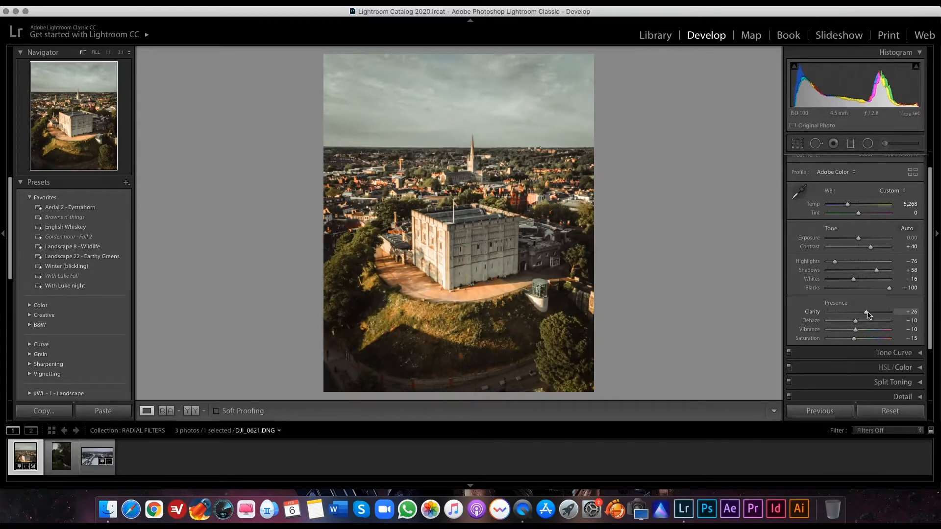
pyautogui.moveTo(865, 315); pyautogui.dragTo(851, 316)
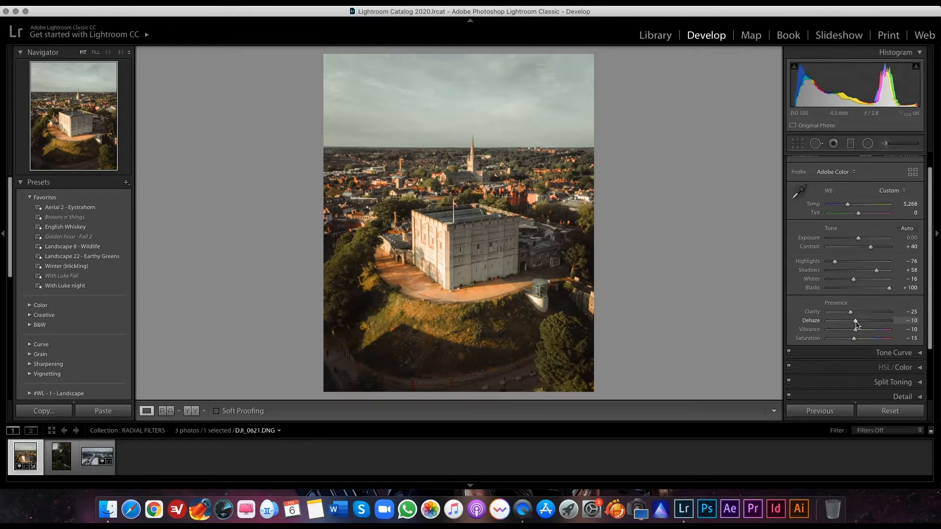
pyautogui.moveTo(856, 324); pyautogui.dragTo(849, 322)
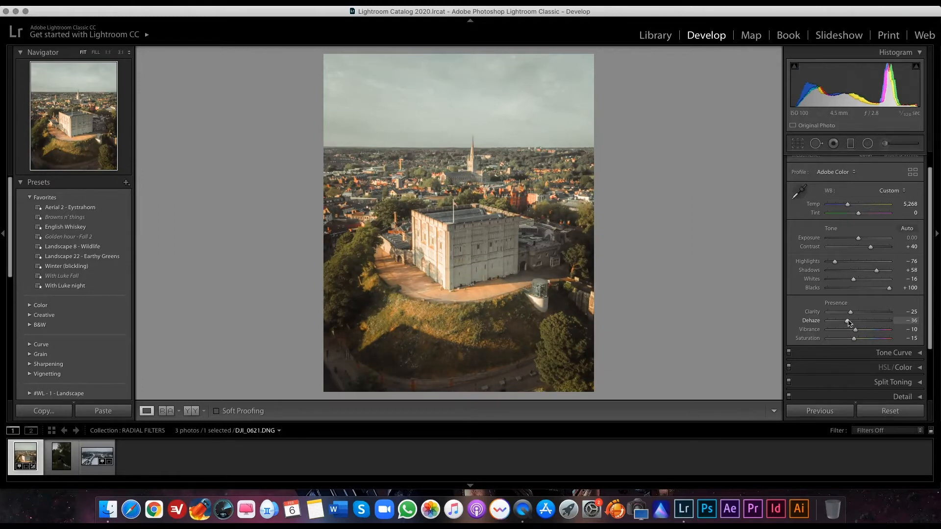
pyautogui.moveTo(849, 322); pyautogui.dragTo(853, 323)
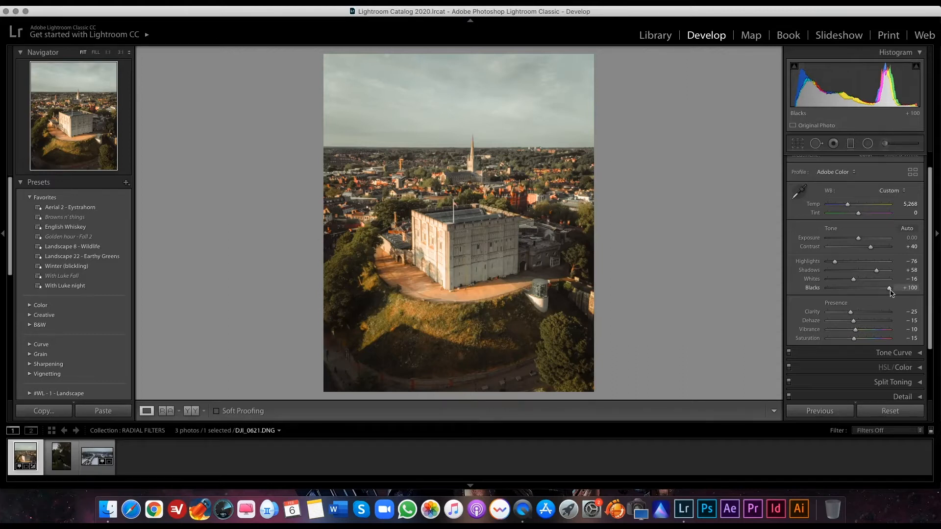
# - Set the Blacks to +100 and Shadows to +75, and raise the Highlights slightly
pyautogui.moveTo(890, 291); pyautogui.dragTo(858, 290)
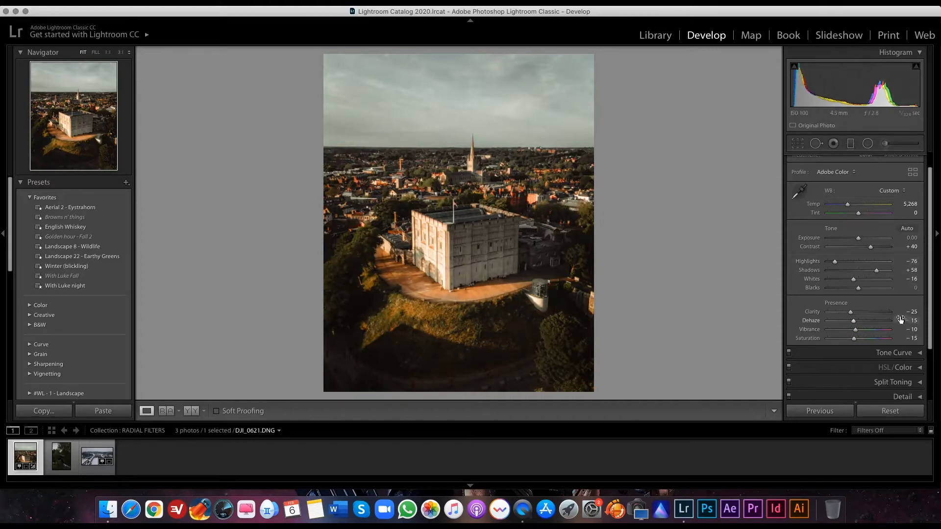
pyautogui.moveTo(861, 292); pyautogui.dragTo(929, 294)
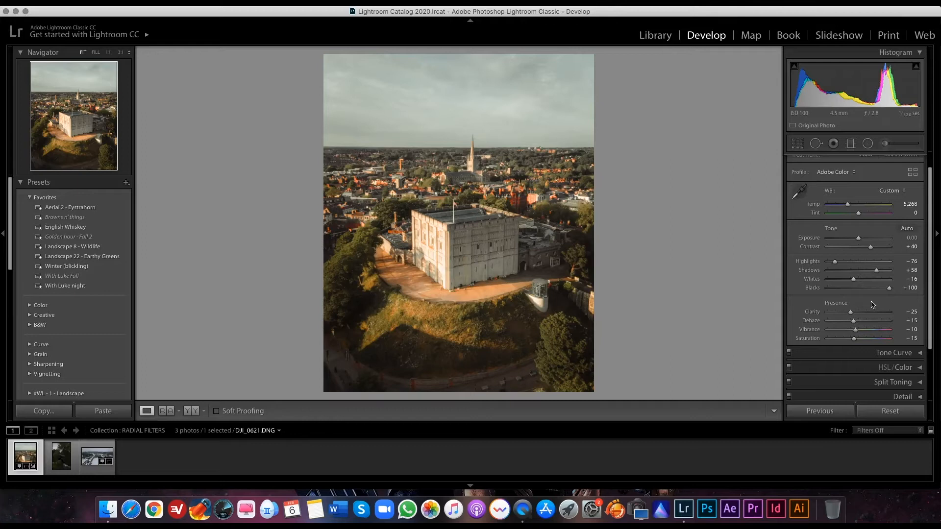
pyautogui.moveTo(877, 273); pyautogui.dragTo(885, 273)
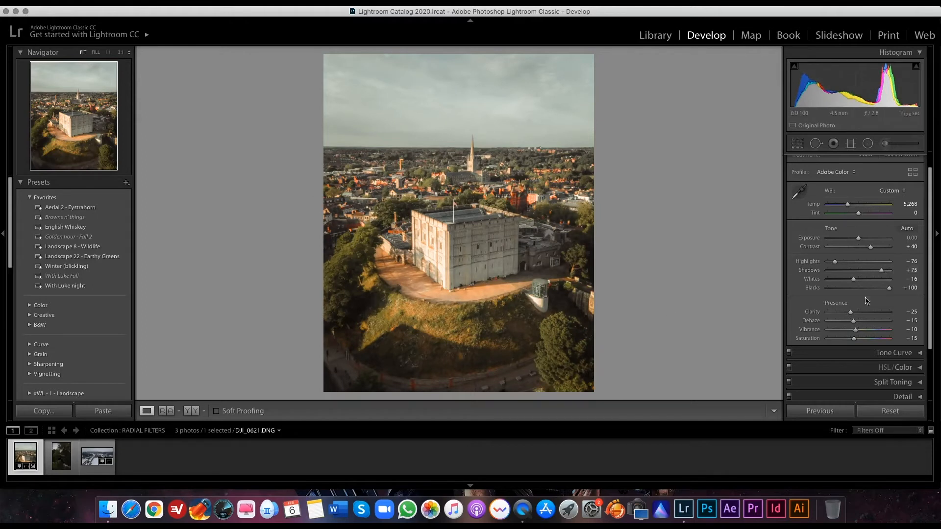
pyautogui.moveTo(835, 262); pyautogui.dragTo(840, 262)
pyautogui.scroll(2, 917, 166)
pyautogui.click(918, 160)
# - Raise the Blue luminance in the HSL/Color adjustments and compare the photo with its unedited version
pyautogui.click(917, 188)
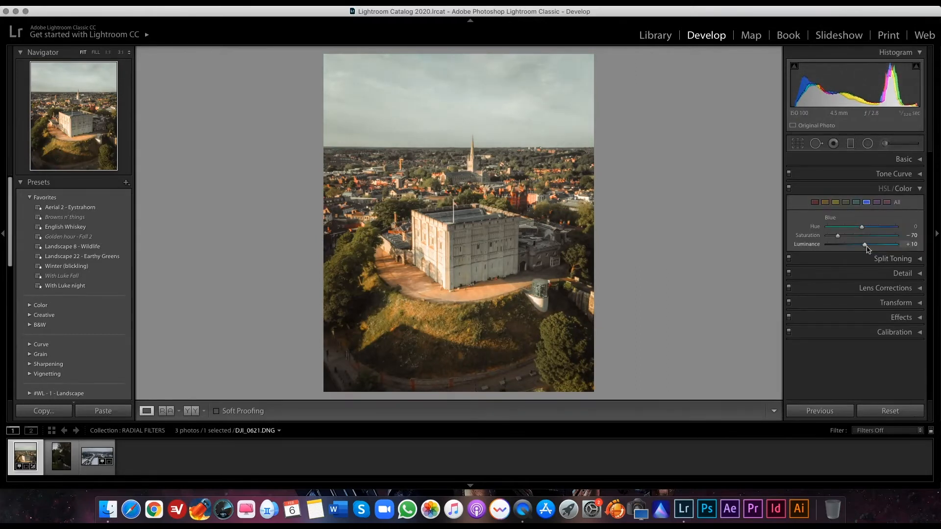
pyautogui.click(894, 188)
pyautogui.press('\\')
pyautogui.press('\\')
pyautogui.press('\\')
pyautogui.press('\\')
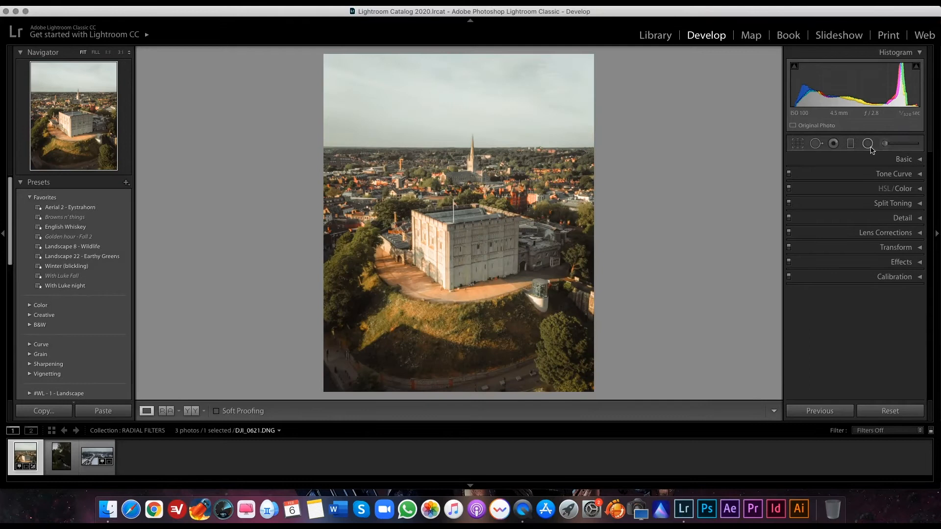
# - Draw an inverted radial filter over the horizon's left end with Dehaze -35, Clarity -30, Blacks 60 and Whites 24
pyautogui.click(868, 144)
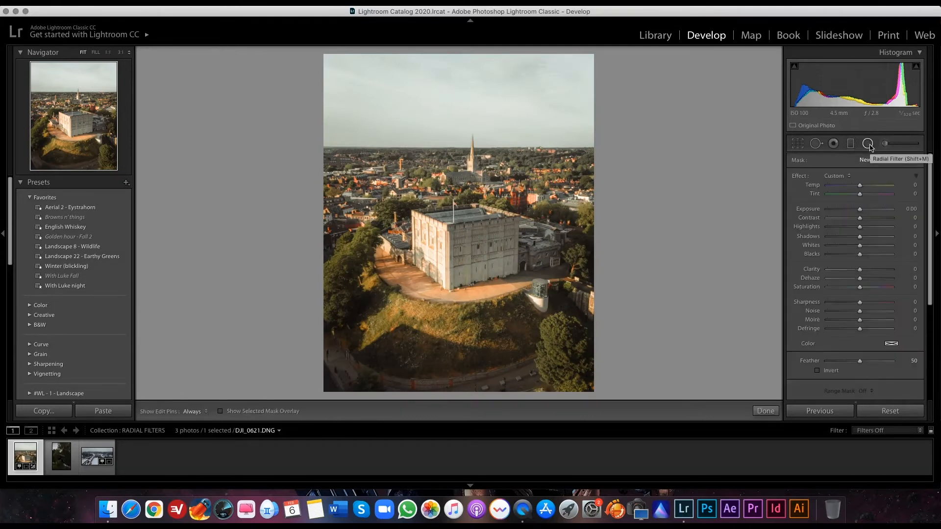
pyautogui.moveTo(315, 148); pyautogui.dragTo(431, 216)
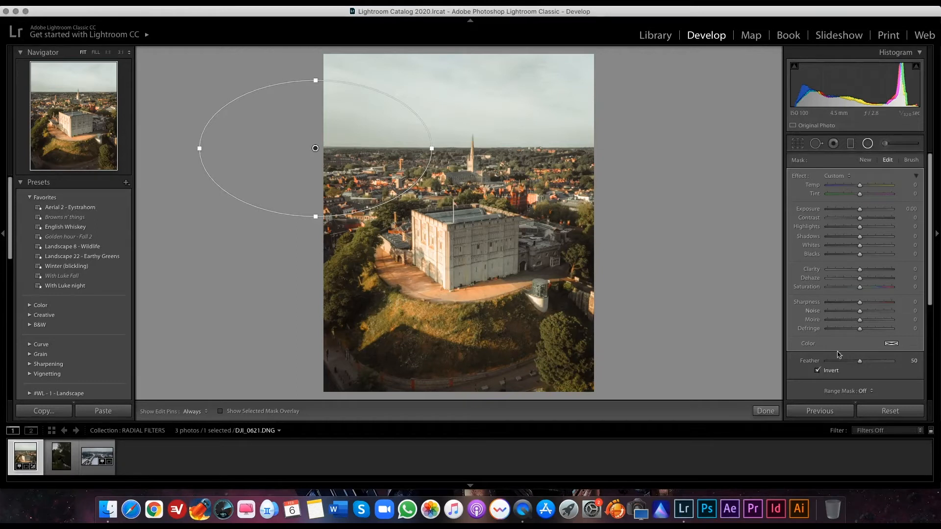
pyautogui.moveTo(858, 279); pyautogui.dragTo(849, 279)
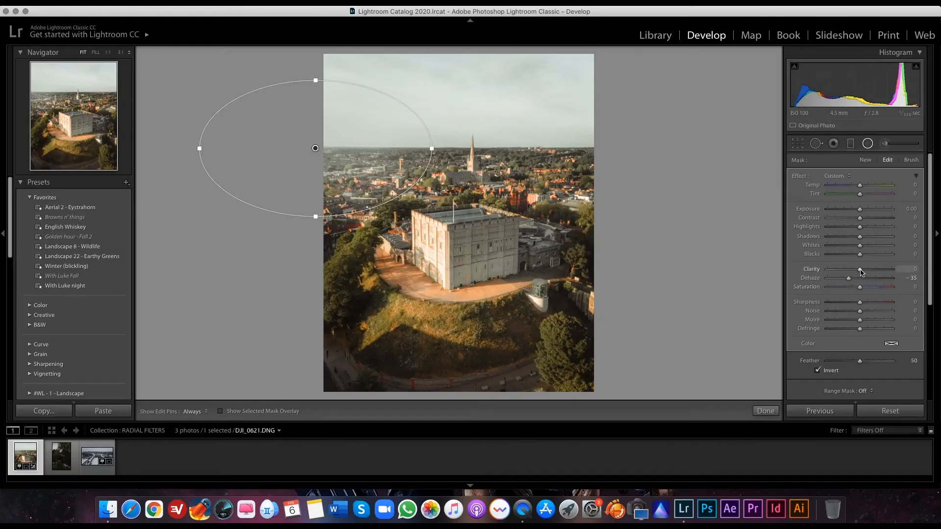
pyautogui.moveTo(861, 272); pyautogui.dragTo(849, 270)
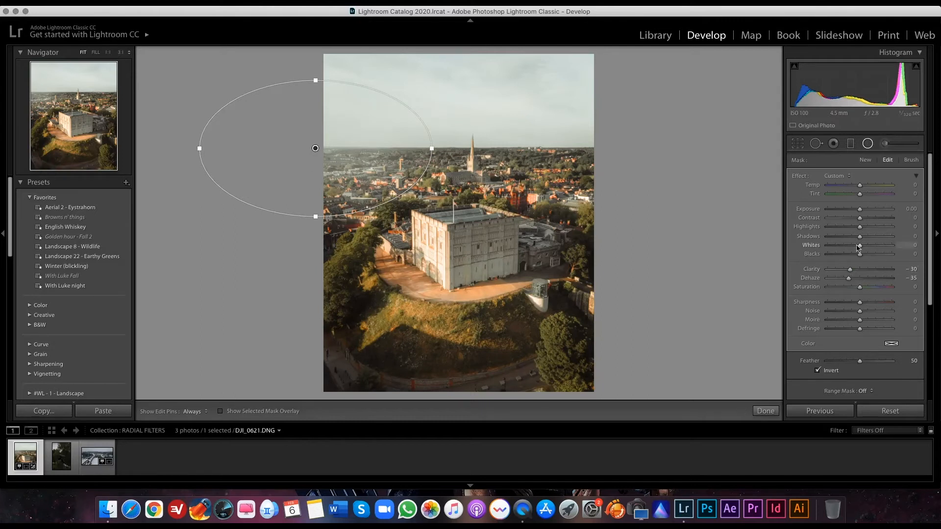
pyautogui.moveTo(868, 257)
pyautogui.mouseDown()
pyautogui.moveTo(890, 258)
pyautogui.moveTo(879, 260)
pyautogui.mouseUp()
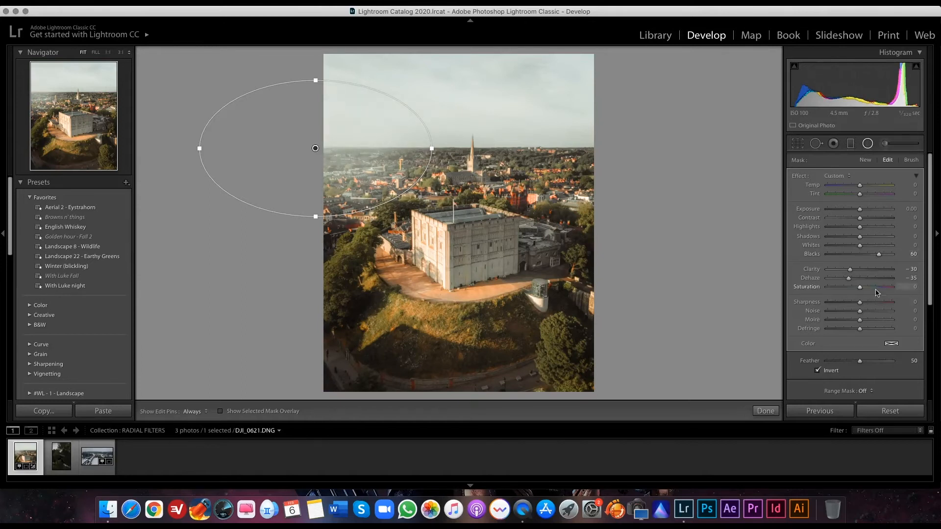
pyautogui.moveTo(862, 249); pyautogui.dragTo(868, 250)
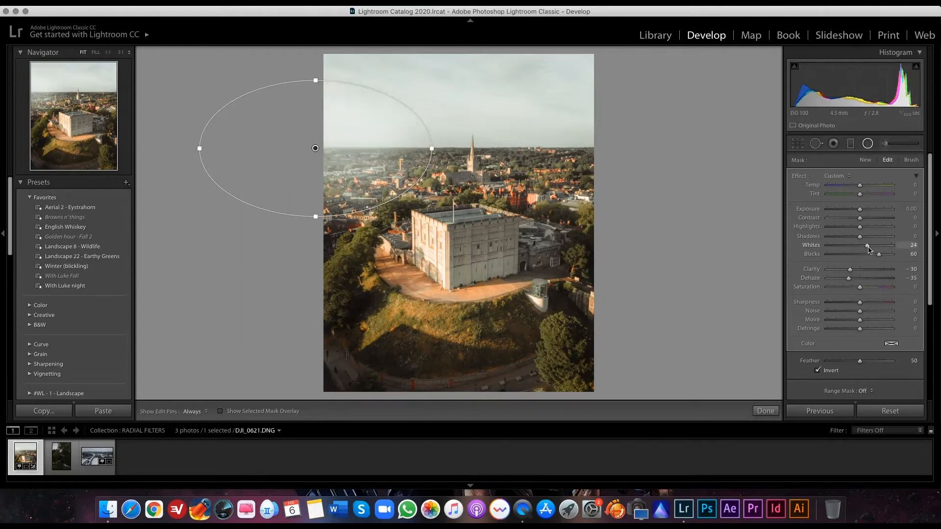
# - Widen the radial filter to the cathedral spire, reduce its height slightly, and set Feather 80, Shadows 25 and Highlights 10
pyautogui.moveTo(432, 148); pyautogui.dragTo(471, 148)
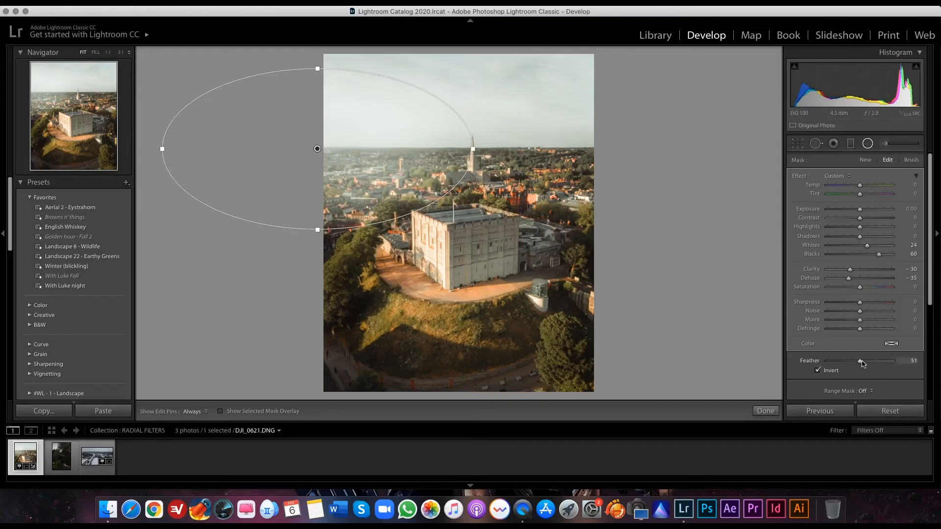
pyautogui.moveTo(862, 364); pyautogui.dragTo(883, 364)
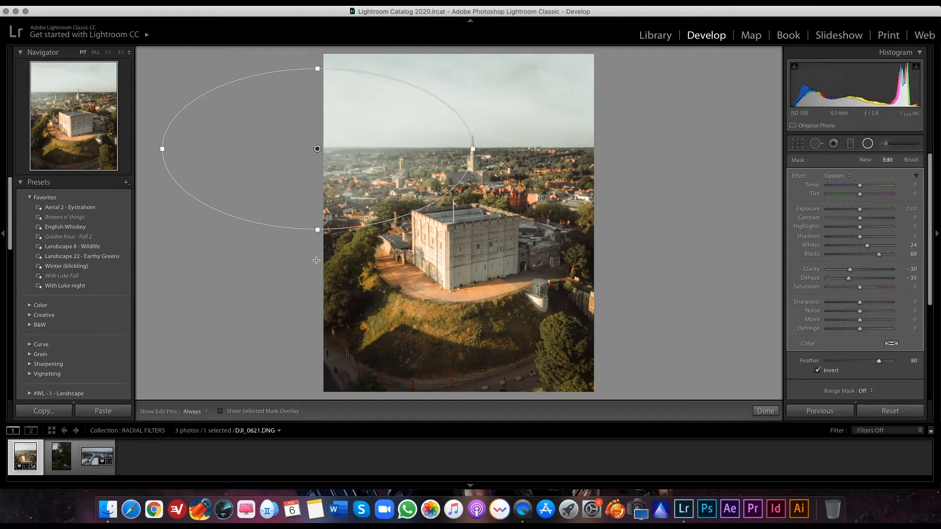
pyautogui.moveTo(318, 232); pyautogui.dragTo(317, 224)
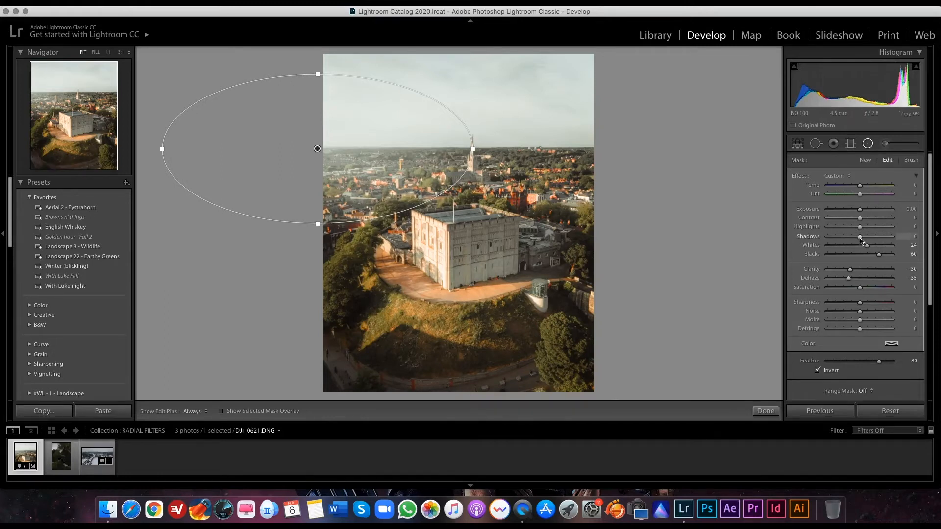
pyautogui.moveTo(860, 237); pyautogui.dragTo(867, 239)
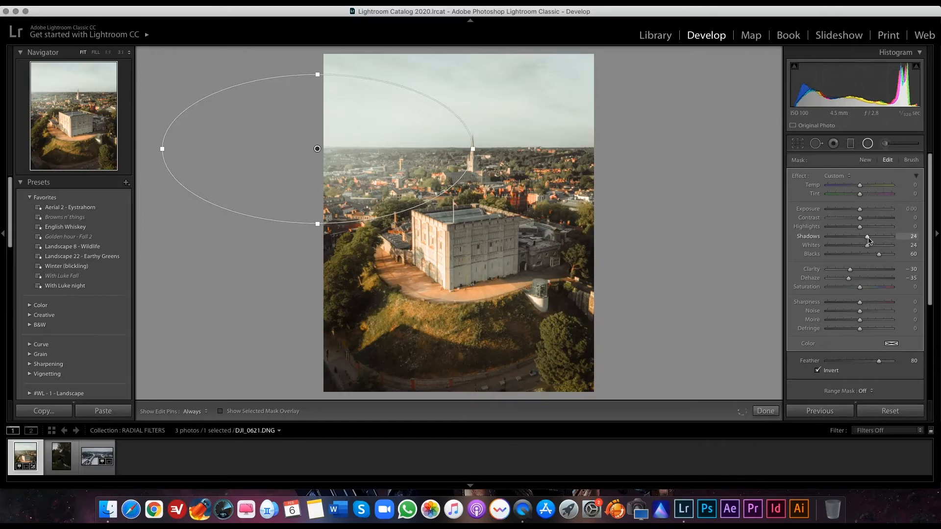
pyautogui.moveTo(860, 227); pyautogui.dragTo(862, 228)
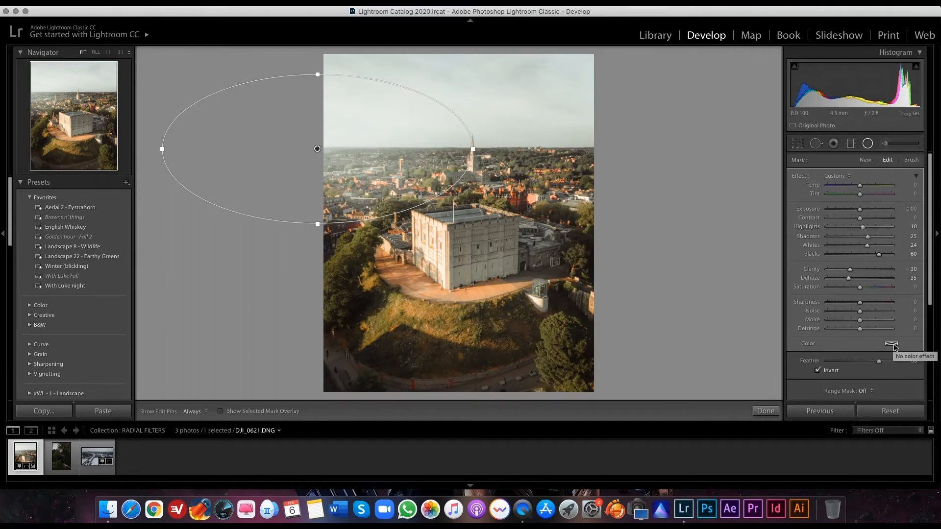
# - Tint the radial filter with a color of hue 46 and saturation 19%, and set its Exposure to 0.19
pyautogui.click(892, 345)
pyautogui.click(714, 380)
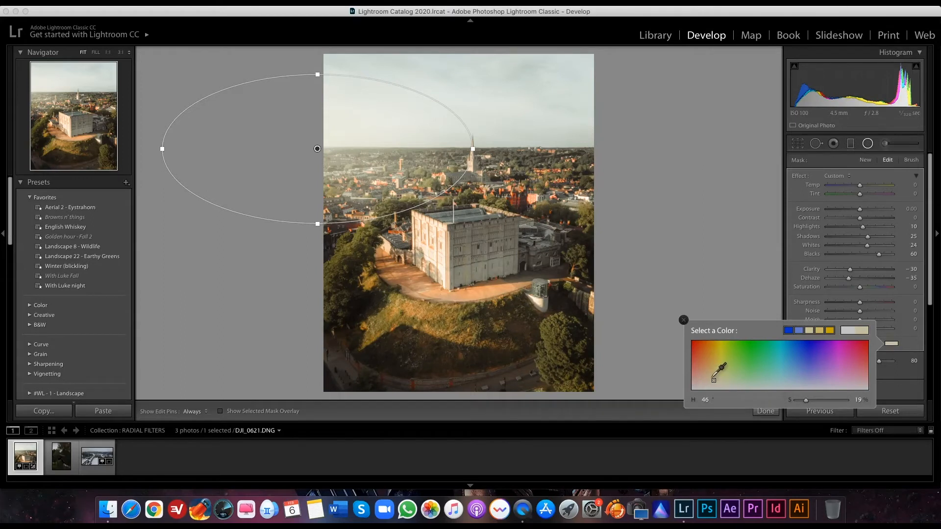
pyautogui.click(891, 345)
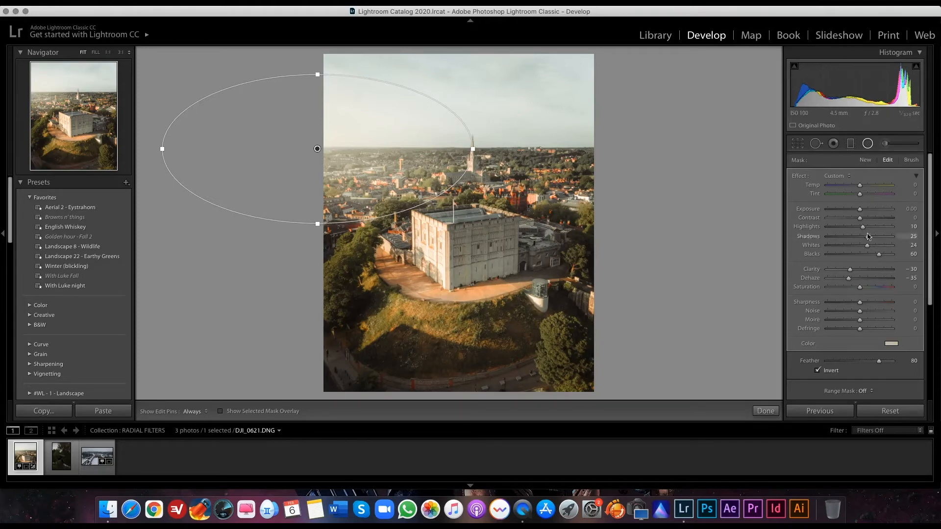
pyautogui.moveTo(859, 209); pyautogui.dragTo(861, 216)
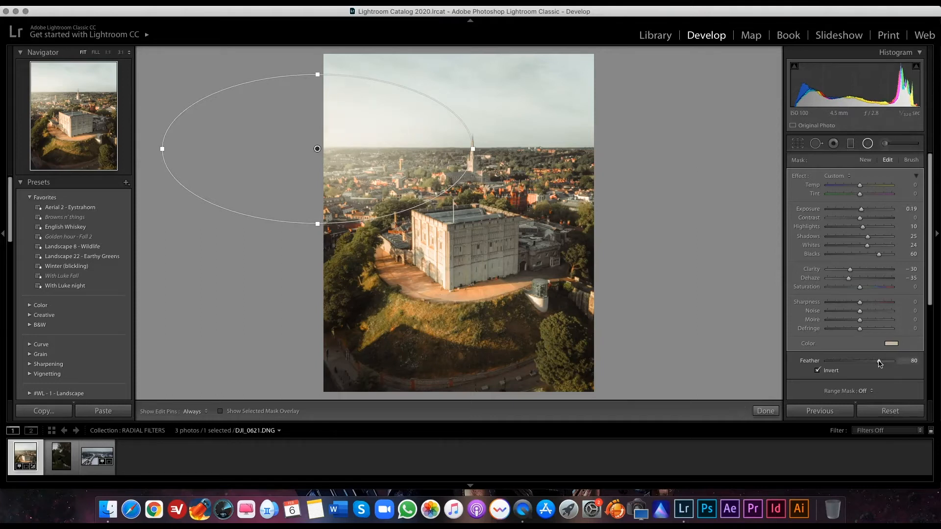
pyautogui.click(867, 143)
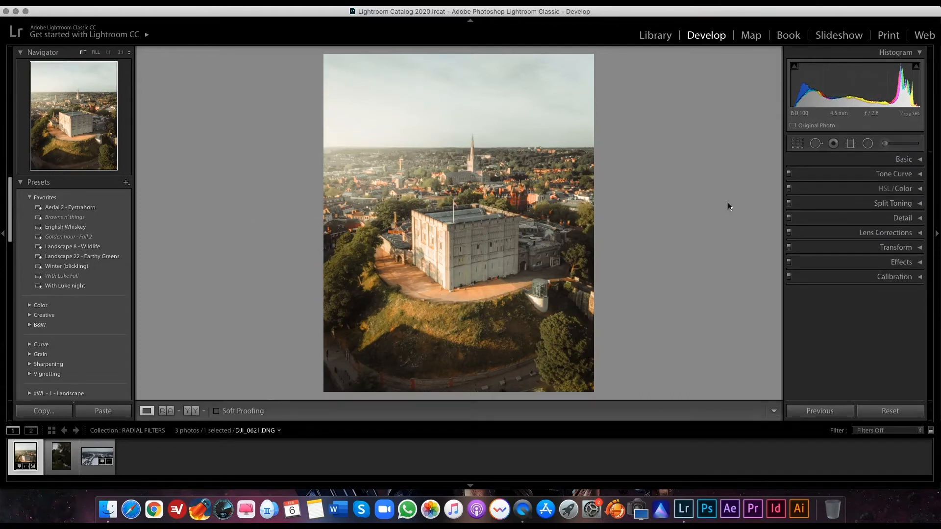
# - Draw an inverted radial filter centered on the photo's left edge beside the castle, with Dehaze -20 and Blacks 18
pyautogui.hotkey('shift', 'm')
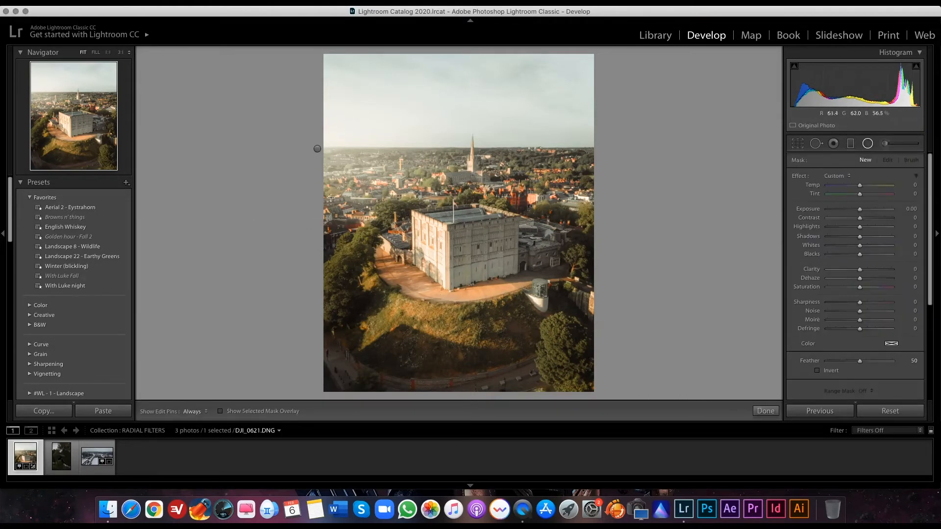
pyautogui.moveTo(318, 228); pyautogui.dragTo(317, 288)
pyautogui.moveTo(317, 227); pyautogui.dragTo(318, 233)
pyautogui.click(816, 370)
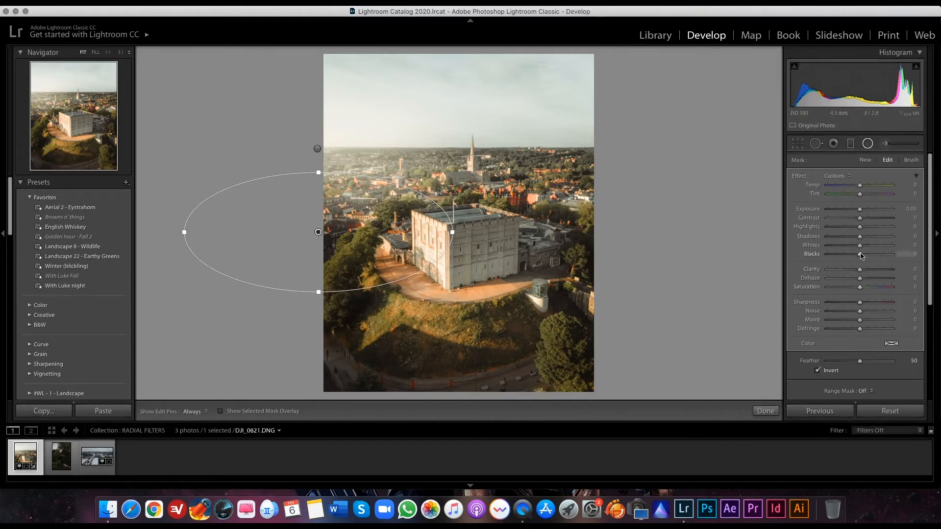
pyautogui.moveTo(860, 278); pyautogui.dragTo(856, 280)
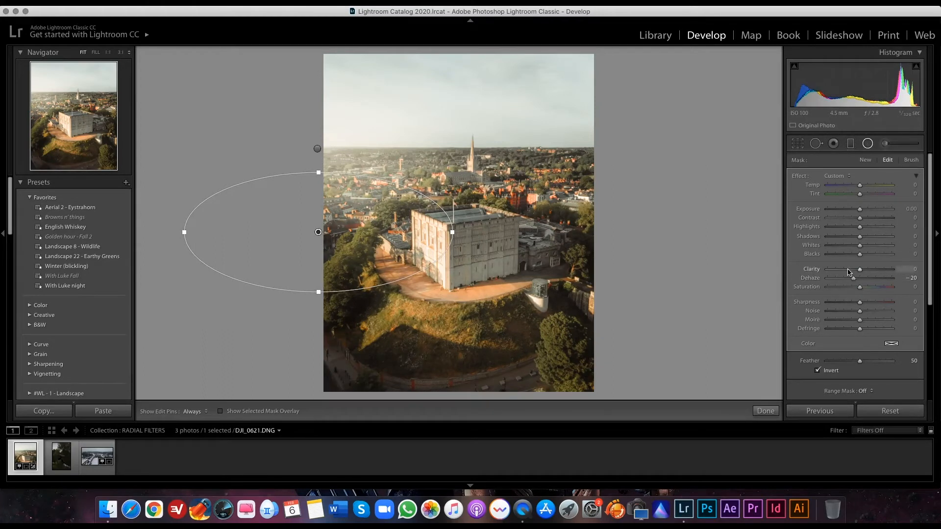
pyautogui.moveTo(853, 257); pyautogui.dragTo(867, 259)
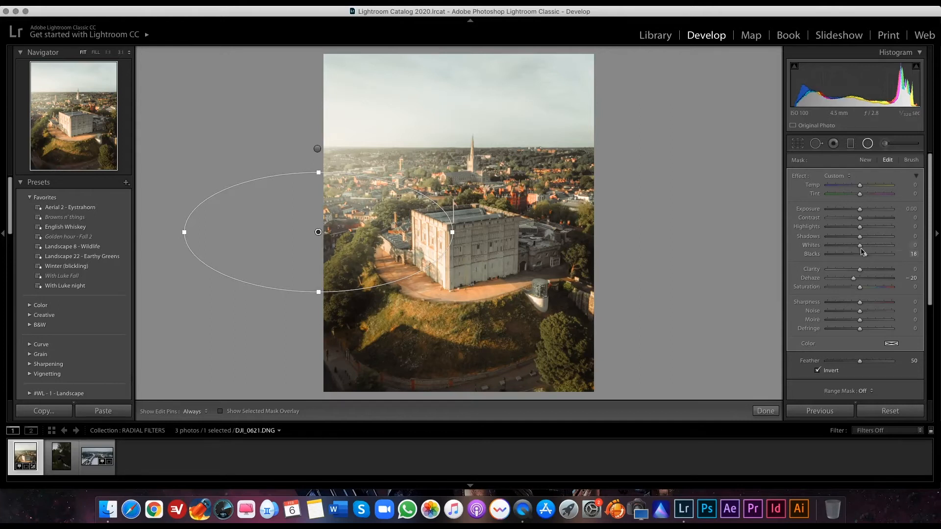
# - Tint the new radial filter with a color of hue 44 and saturation 20%, and slightly lower its Clarity
pyautogui.click(891, 344)
pyautogui.click(713, 379)
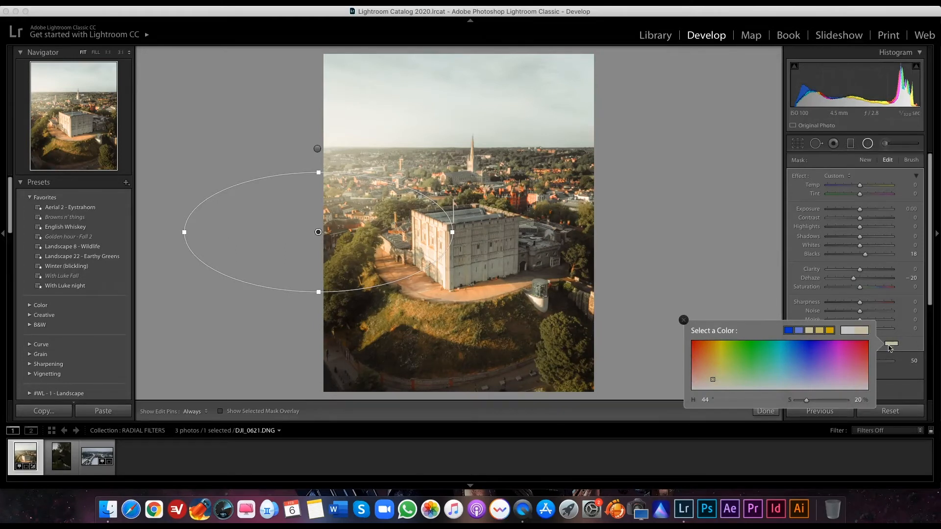
pyautogui.click(683, 320)
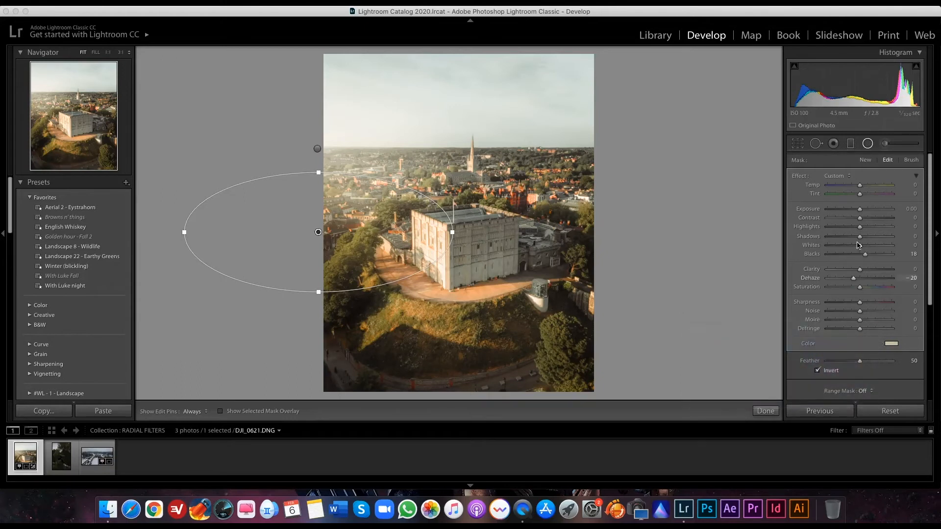
pyautogui.moveTo(859, 269); pyautogui.dragTo(855, 270)
pyautogui.doubleClick(867, 144)
# - Toggle the radial filters off and on to compare the photo with and without the haze effect
pyautogui.scroll(-5, 825, 356)
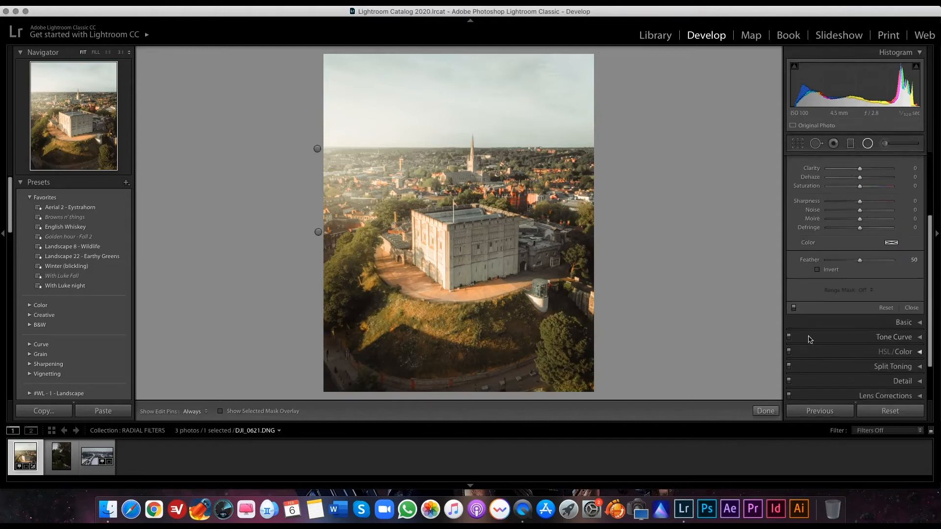
pyautogui.click(794, 308)
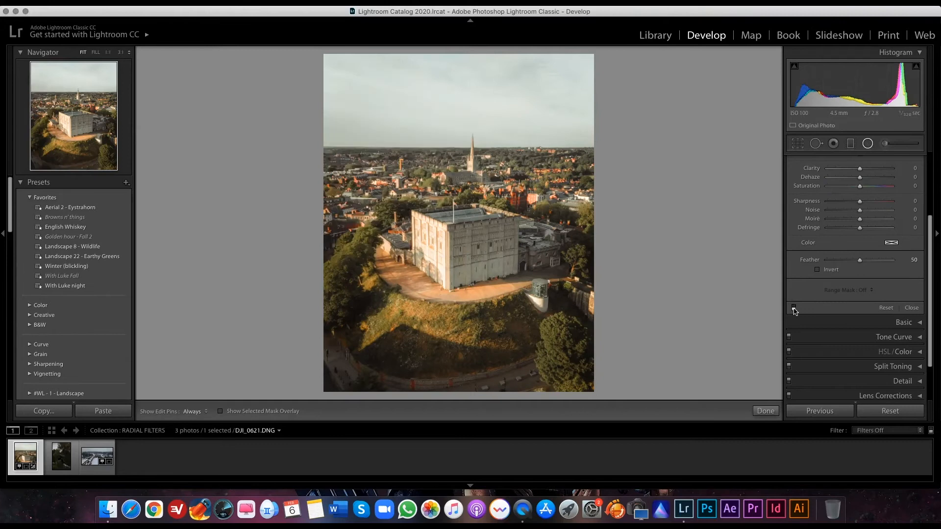
pyautogui.click(794, 308)
pyautogui.click(794, 308)
pyautogui.click(795, 308)
pyautogui.scroll(1, 795, 313)
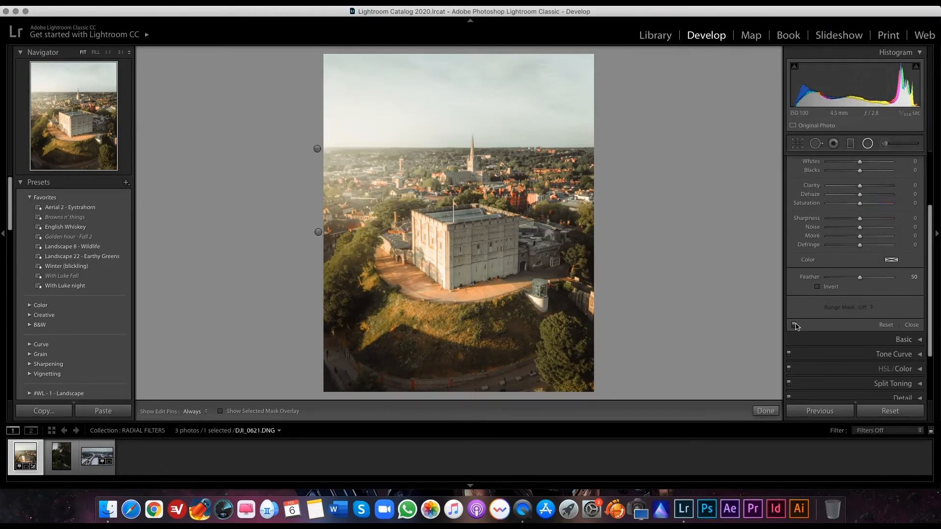
pyautogui.click(794, 324)
pyautogui.click(794, 325)
# - Make the horizon's radial filter wider and shorter, shift it slightly left, and set its Feather to 87
pyautogui.click(317, 148)
pyautogui.moveTo(317, 223); pyautogui.dragTo(315, 208)
pyautogui.moveTo(473, 148); pyautogui.dragTo(494, 148)
pyautogui.moveTo(317, 149); pyautogui.dragTo(309, 147)
pyautogui.moveTo(879, 278); pyautogui.dragTo(884, 278)
pyautogui.click(867, 143)
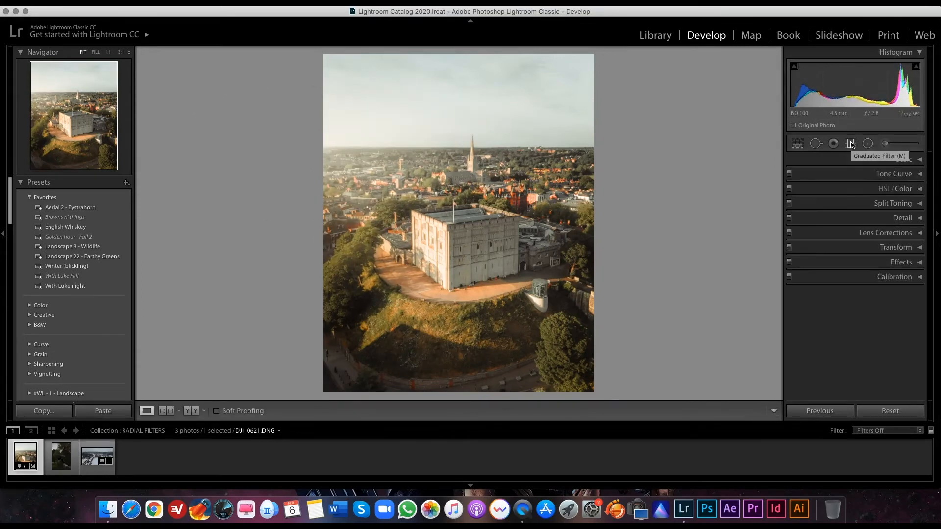
# - Draw a graduated filter from beyond the photo's left edge to mid-castle with Dehaze -12, Clarity -10 and Blacks 31, and slightly raise its Temp
pyautogui.click(851, 143)
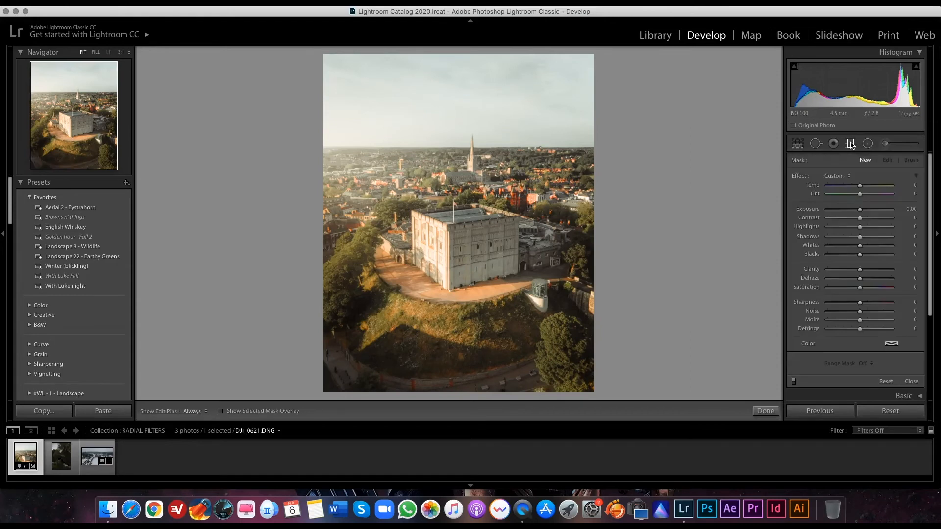
pyautogui.moveTo(303, 217); pyautogui.dragTo(463, 217)
pyautogui.moveTo(299, 219); pyautogui.dragTo(279, 219)
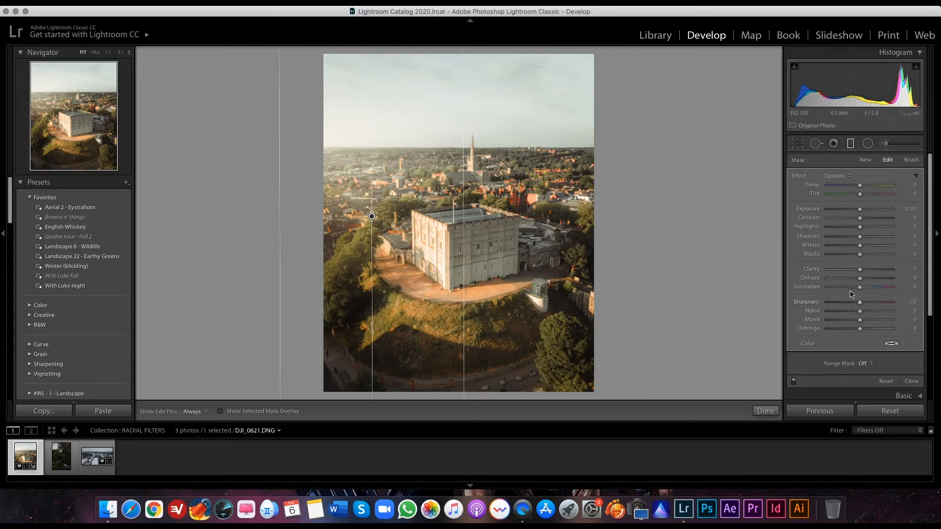
pyautogui.moveTo(859, 279); pyautogui.dragTo(855, 279)
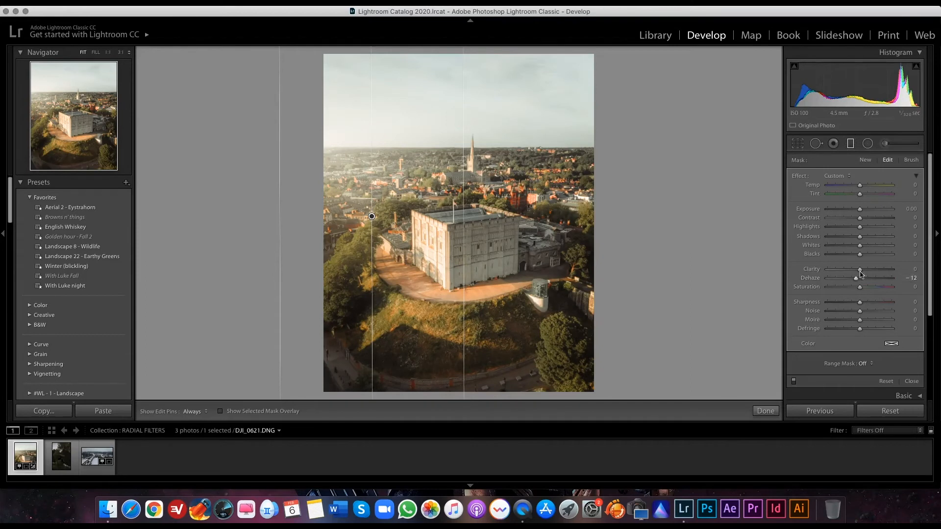
pyautogui.moveTo(859, 270)
pyautogui.mouseDown()
pyautogui.moveTo(862, 256)
pyautogui.moveTo(870, 260)
pyautogui.mouseUp()
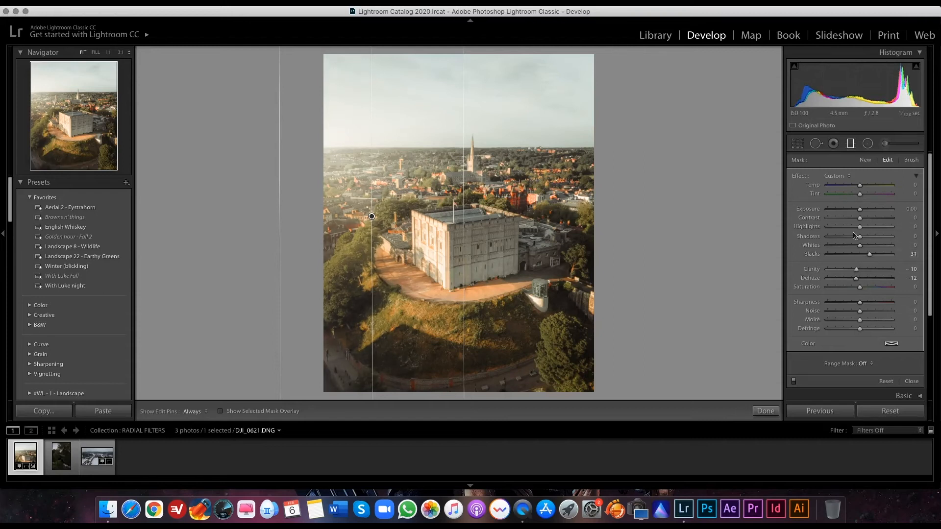
pyautogui.moveTo(861, 188); pyautogui.dragTo(863, 188)
# - Draw a graduated filter from beyond the photo's right edge to mid-castle with Exposure -0.30, Highlights -17, Whites -12 and Shadows -13
pyautogui.moveTo(605, 261); pyautogui.dragTo(444, 253)
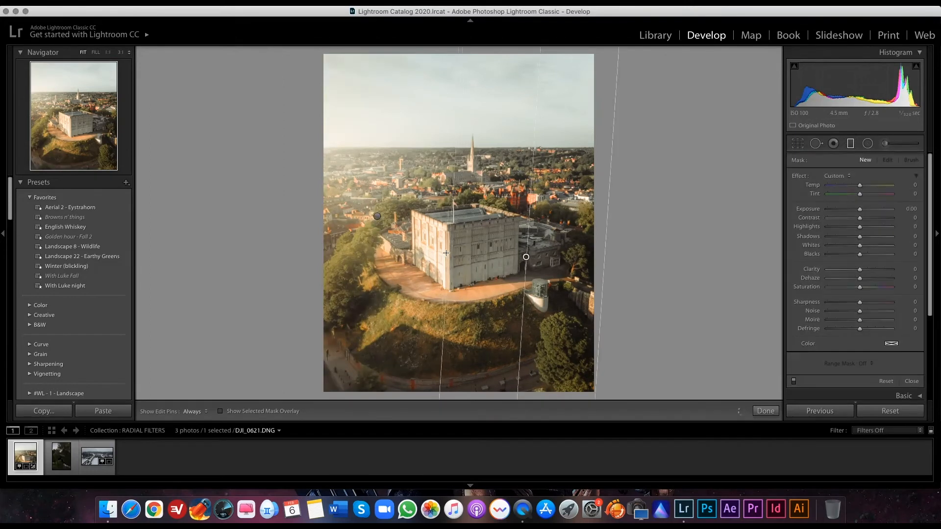
pyautogui.moveTo(606, 254); pyautogui.dragTo(622, 256)
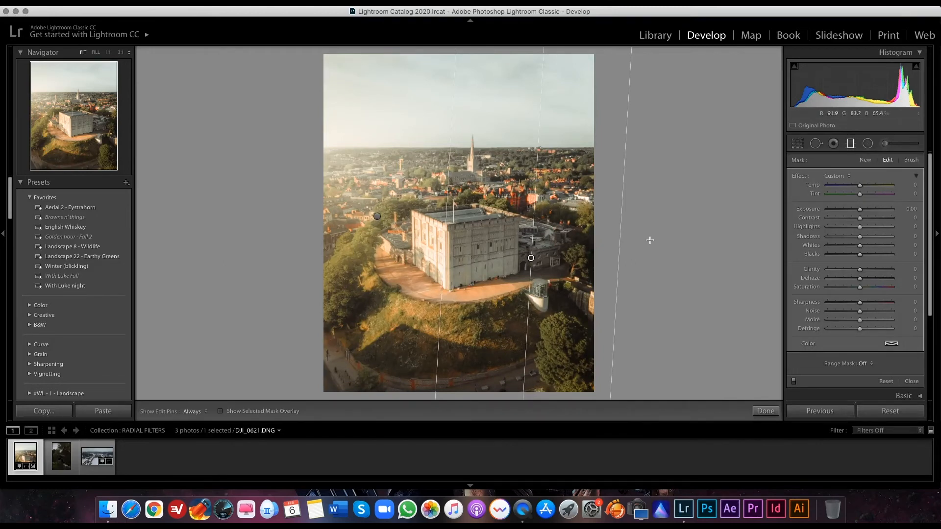
pyautogui.moveTo(860, 210); pyautogui.dragTo(857, 212)
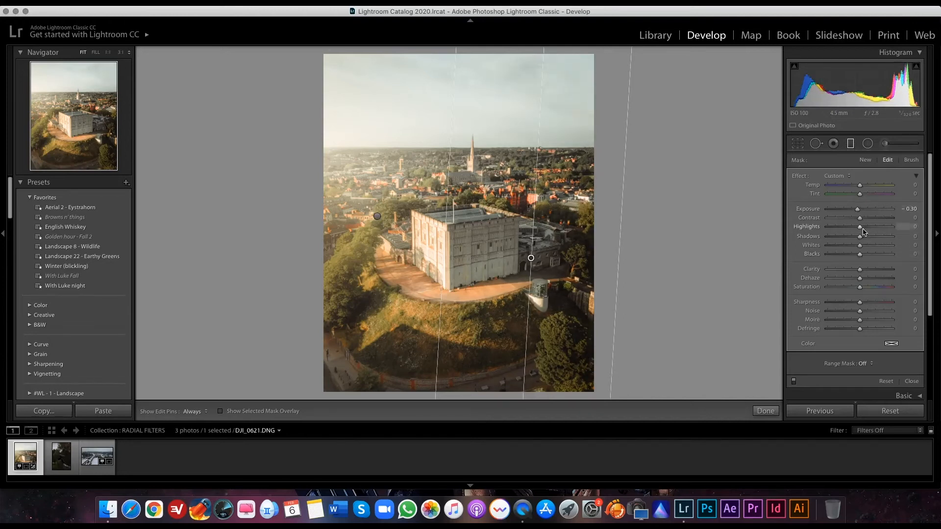
pyautogui.moveTo(860, 230); pyautogui.dragTo(855, 230)
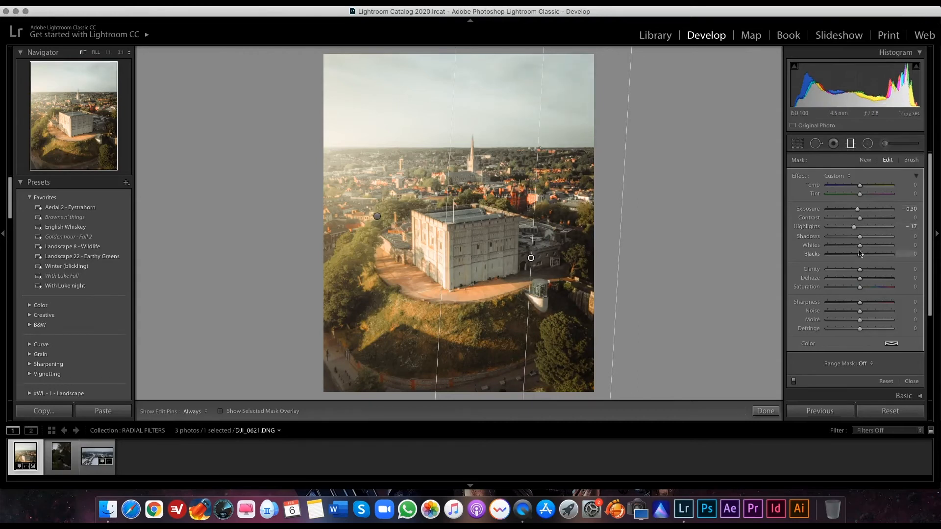
pyautogui.moveTo(859, 245); pyautogui.dragTo(855, 245)
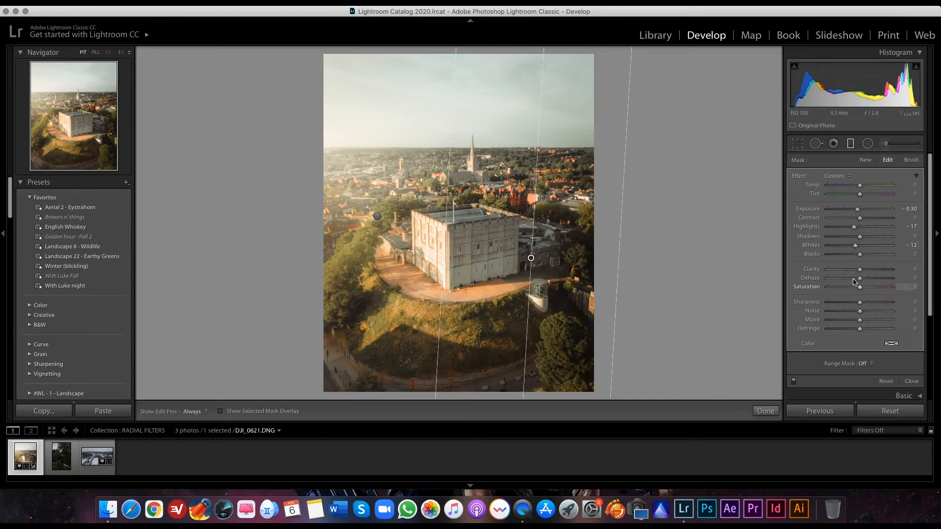
pyautogui.moveTo(861, 240); pyautogui.dragTo(855, 240)
# - Widen the right-hand graduated filter's transition on both sides and compare the photo with its unedited version
pyautogui.moveTo(435, 223); pyautogui.dragTo(424, 223)
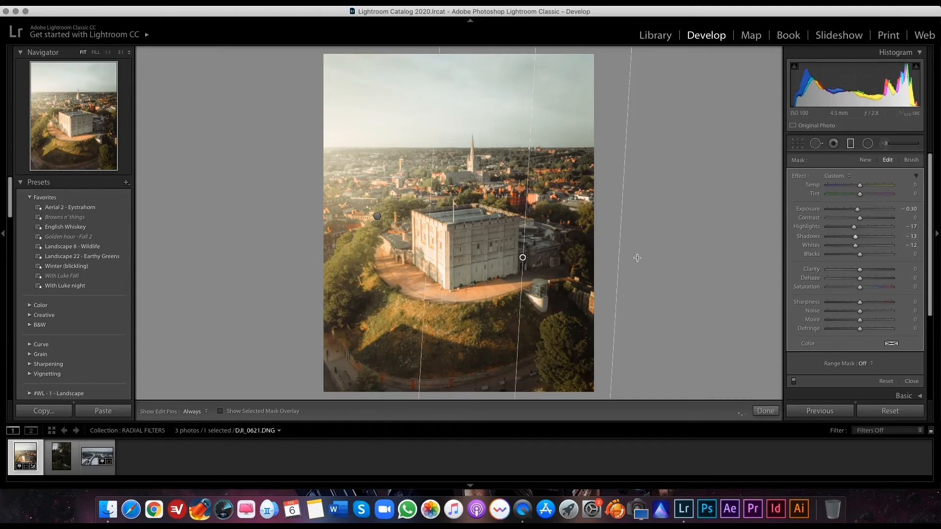
pyautogui.moveTo(621, 251); pyautogui.dragTo(639, 253)
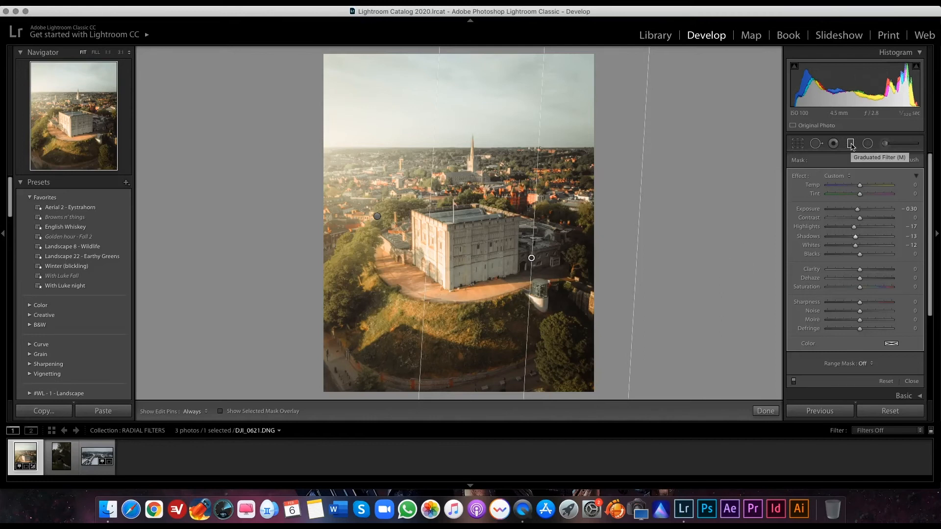
pyautogui.click(851, 145)
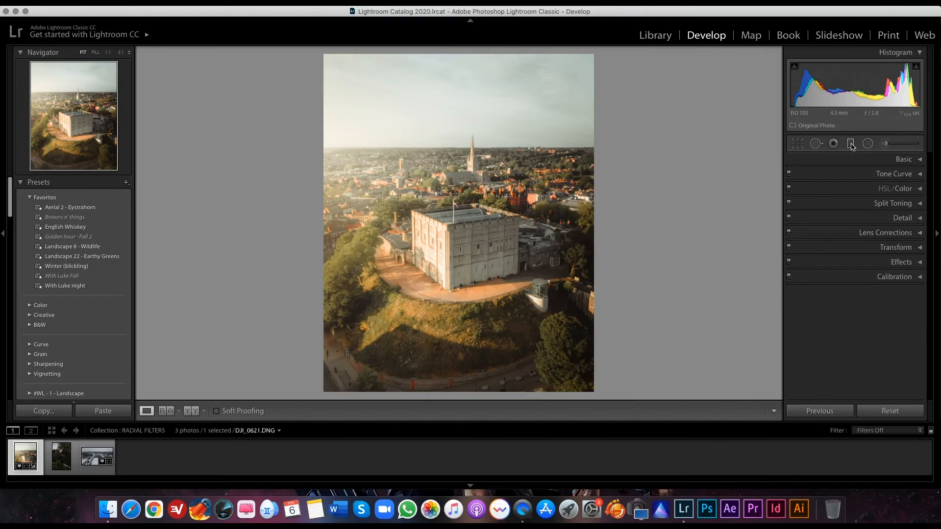
pyautogui.press('\\')
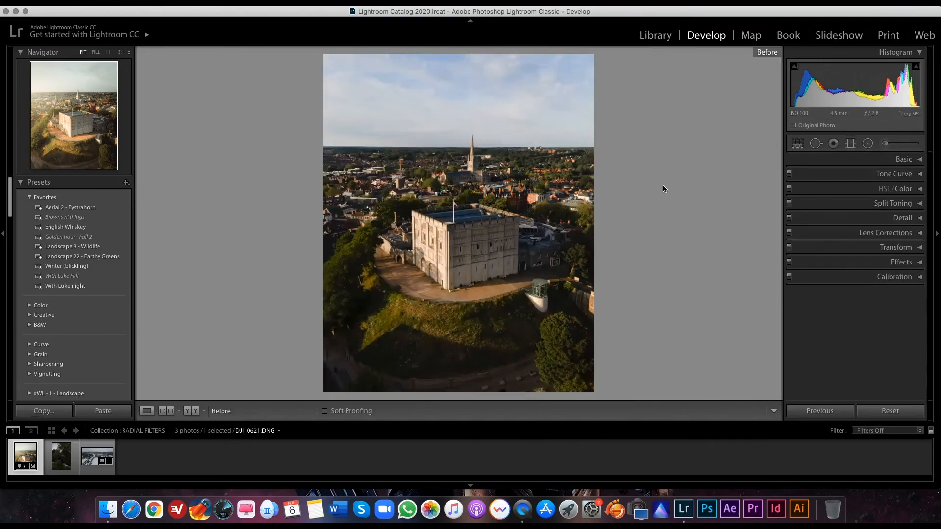
pyautogui.press('\\')
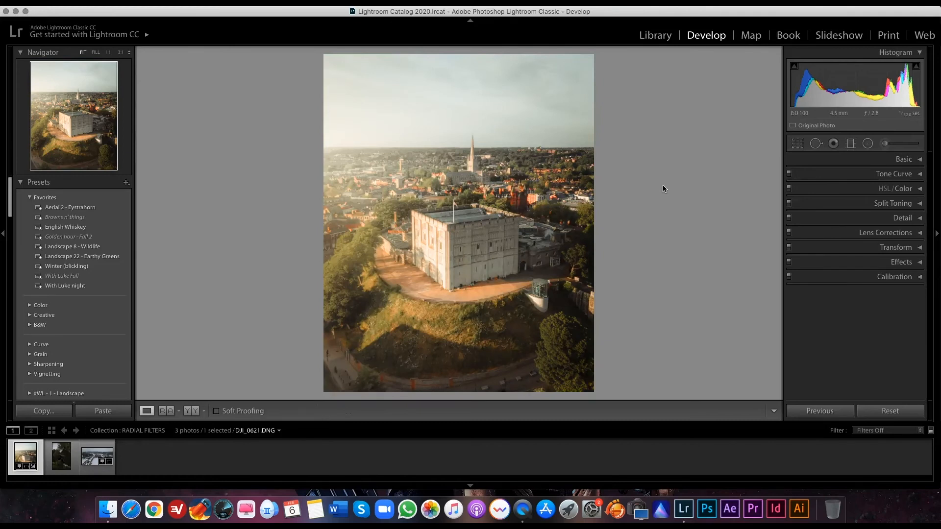
# - Duplicate the horizon's radial filter and reshape the copy into a thin, wide band along the horizon
pyautogui.hotkey('shift', 'm')
pyautogui.rightClick(310, 148)
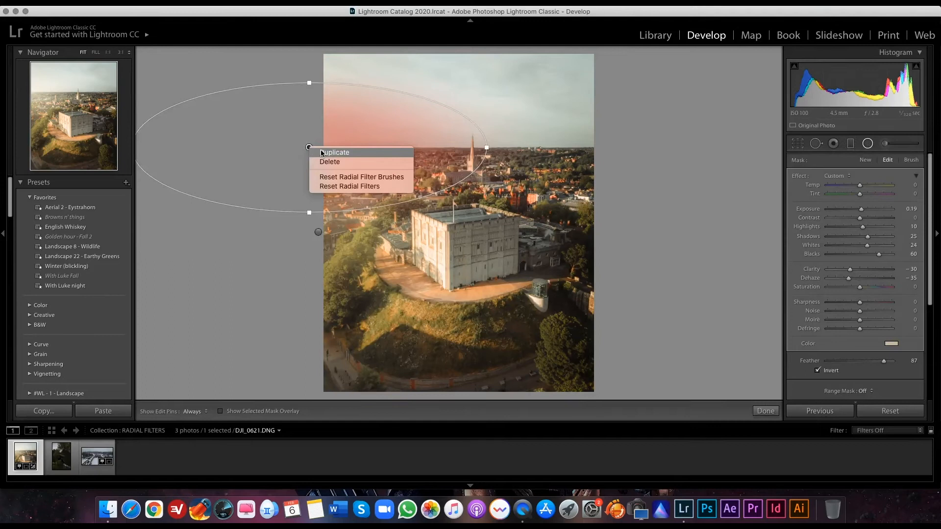
pyautogui.click(334, 152)
pyautogui.moveTo(309, 148); pyautogui.dragTo(320, 151)
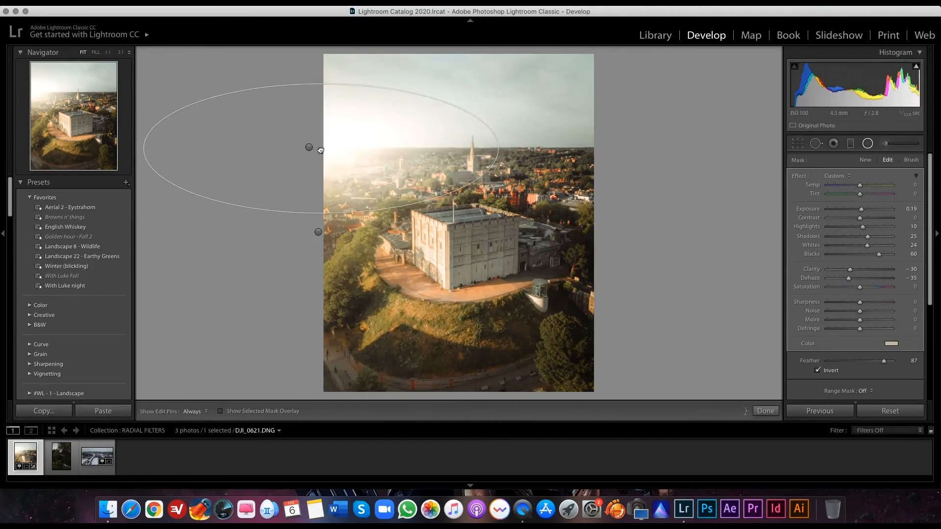
pyautogui.moveTo(319, 213); pyautogui.dragTo(320, 171)
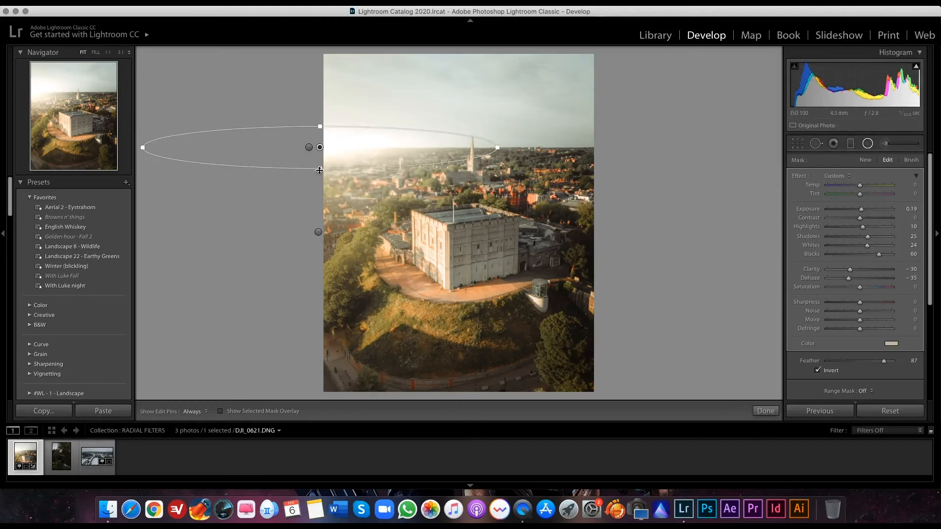
pyautogui.moveTo(496, 147); pyautogui.dragTo(560, 147)
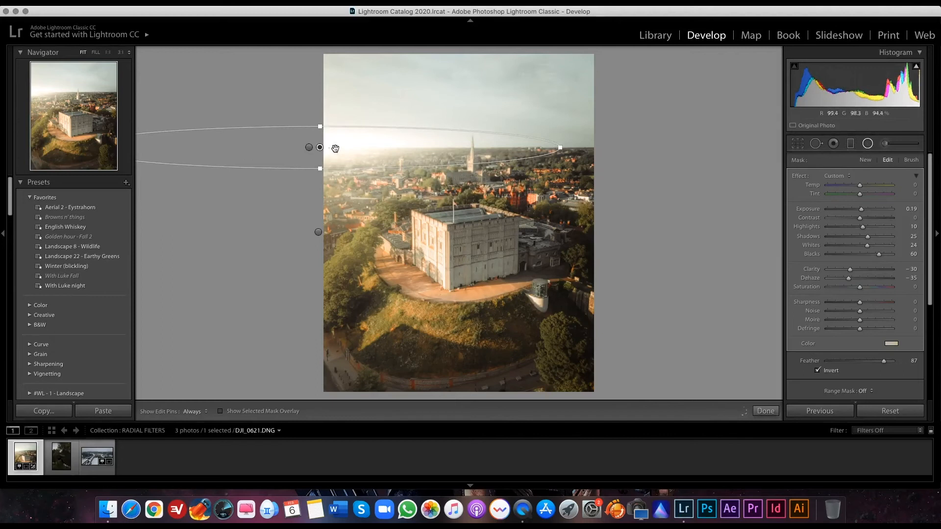
pyautogui.moveTo(321, 148); pyautogui.dragTo(319, 147)
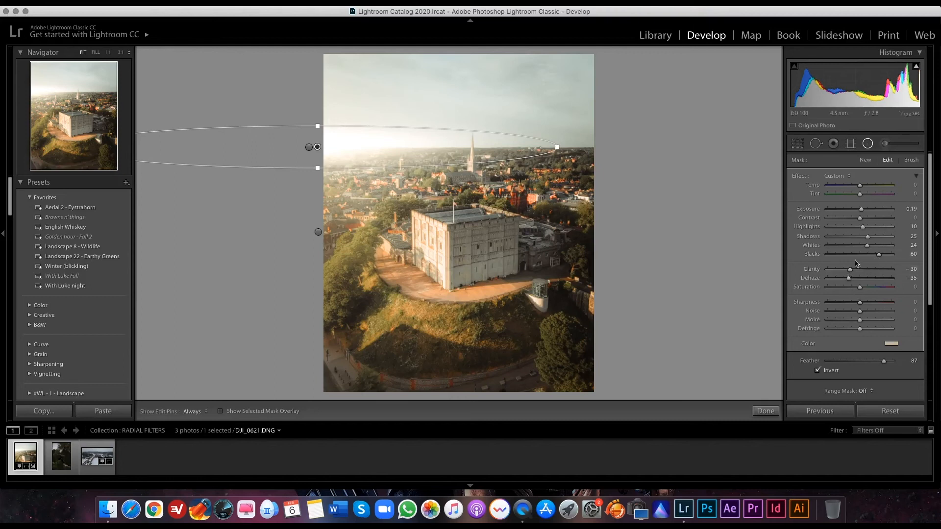
# - Reset the duplicate filter's Exposure, Highlights and Whites to 0, and make its ellipse slightly wider and thinner
pyautogui.doubleClick(861, 210)
pyautogui.doubleClick(867, 246)
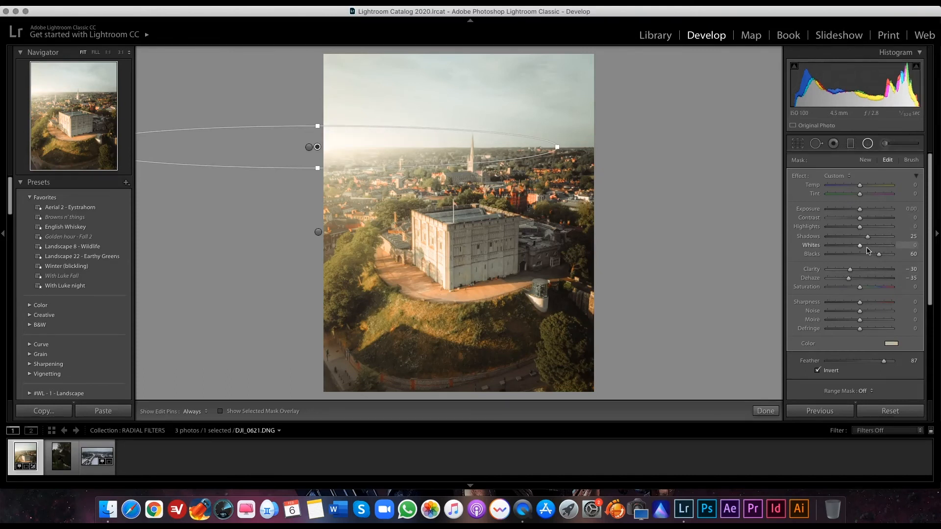
pyautogui.moveTo(557, 147); pyautogui.dragTo(581, 147)
pyautogui.moveTo(317, 169); pyautogui.dragTo(320, 167)
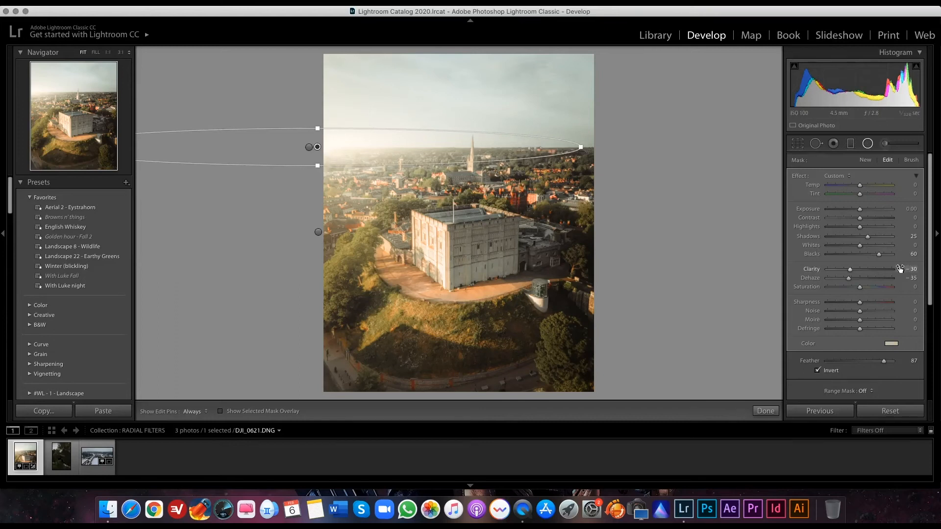
# - Set the duplicate filter's Shadows to 47, Blacks to 73 and Clarity to -21, and shift it left beyond the photo's edge
pyautogui.moveTo(881, 260); pyautogui.dragTo(853, 270)
pyautogui.moveTo(867, 237); pyautogui.dragTo(874, 240)
pyautogui.moveTo(320, 153); pyautogui.dragTo(297, 146)
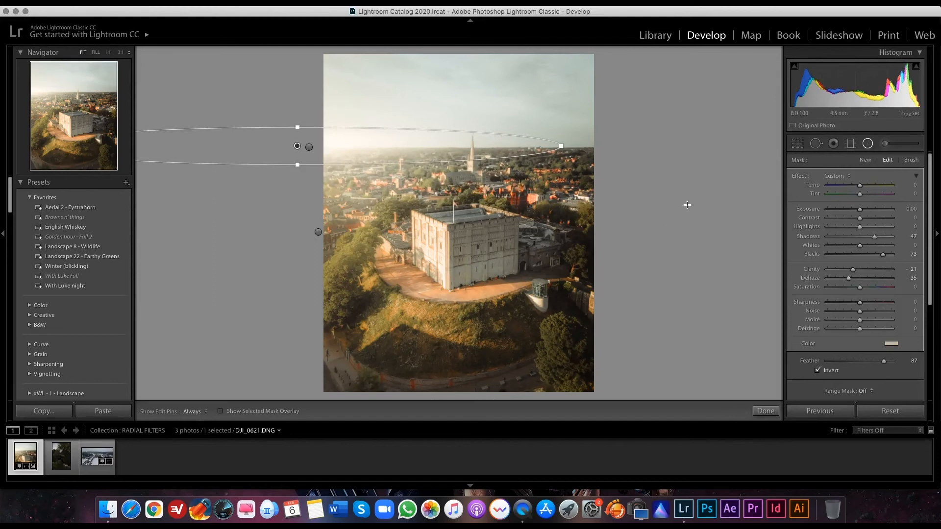
pyautogui.click(869, 144)
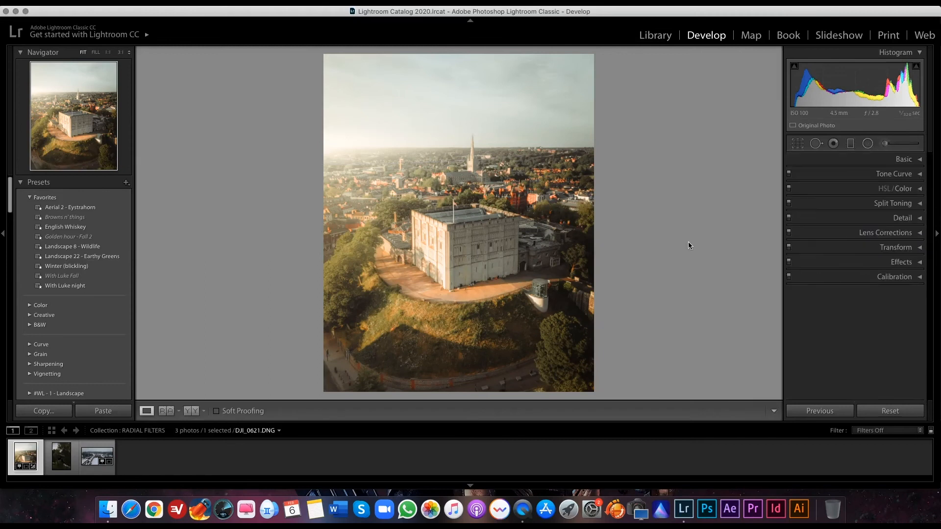
# - Compare the edited castle photo with its unedited version twice
pyautogui.press('\\')
pyautogui.press('\\')
pyautogui.press('\\')
pyautogui.press('\\')
# - Add a small inverted radial filter over the castle's left-hand walls with Blacks 5, Clarity -20 and Dehaze -9, slightly enlarging its ellipse
pyautogui.click(919, 159)
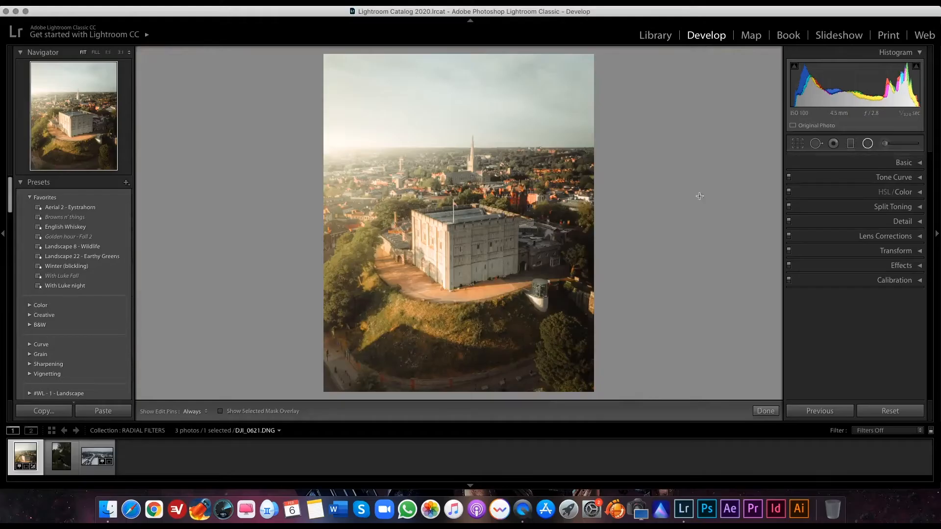
pyautogui.moveTo(430, 220); pyautogui.dragTo(441, 239)
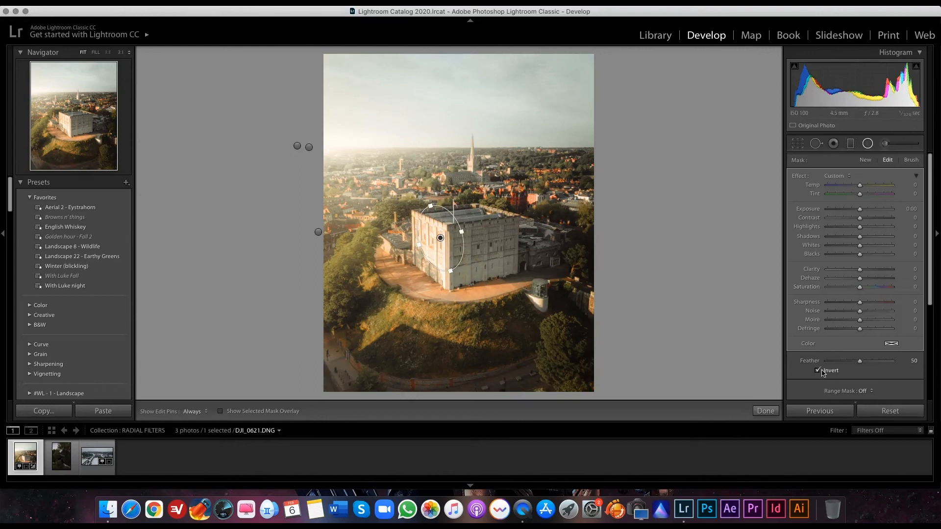
pyautogui.moveTo(859, 269); pyautogui.dragTo(855, 271)
pyautogui.moveTo(860, 255); pyautogui.dragTo(863, 258)
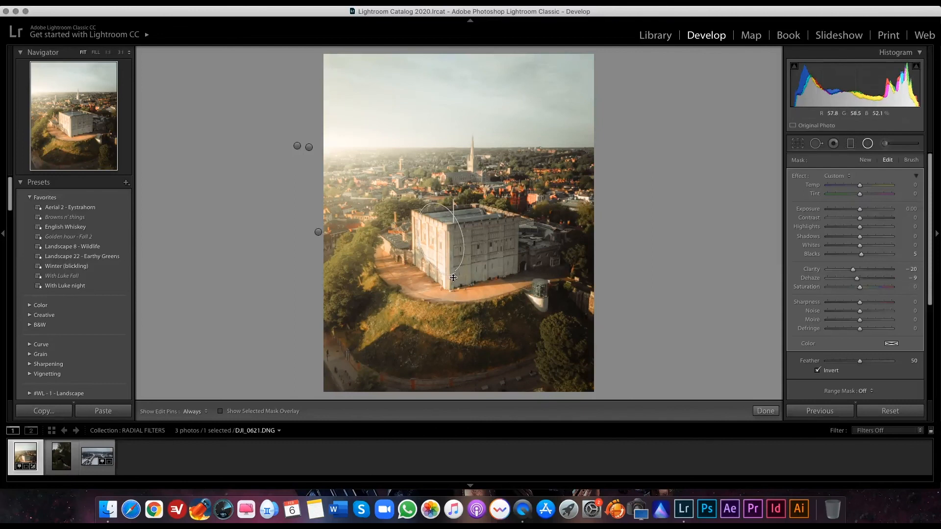
pyautogui.moveTo(440, 239); pyautogui.dragTo(441, 237)
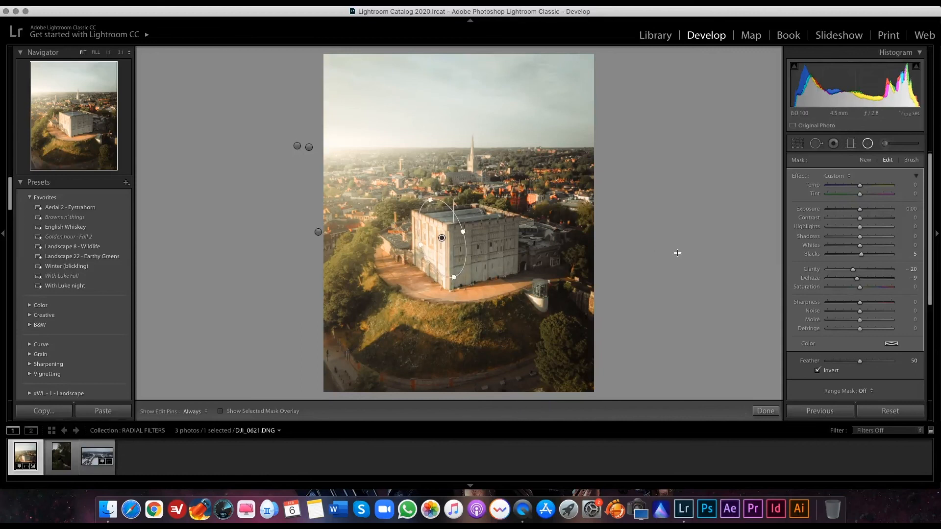
# - Tint the castle's radial filter a pale yellow with hue 48 and saturation 11%, and finish editing the filter
pyautogui.click(892, 343)
pyautogui.click(715, 383)
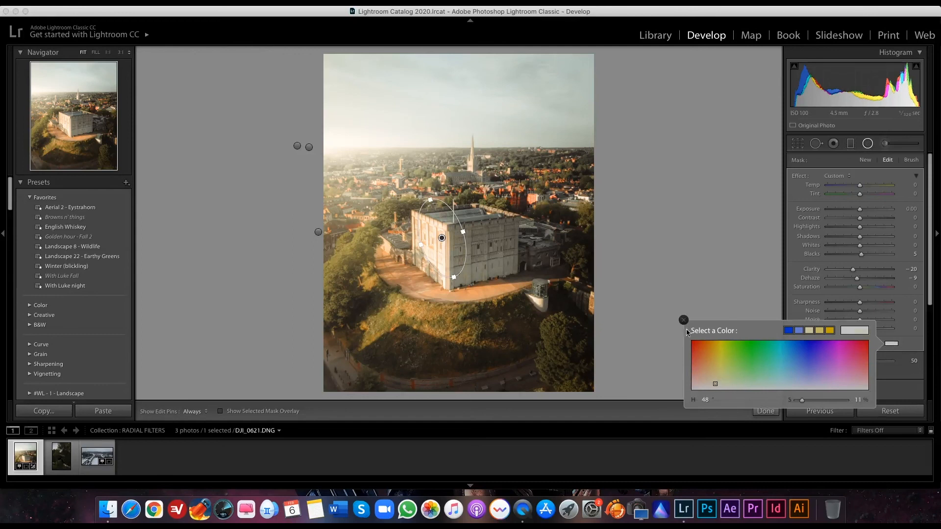
pyautogui.click(684, 320)
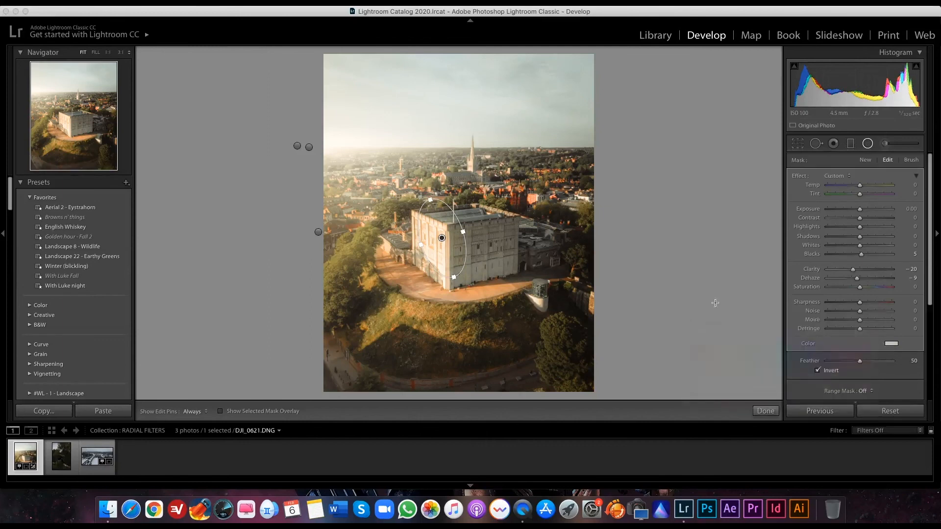
pyautogui.click(869, 143)
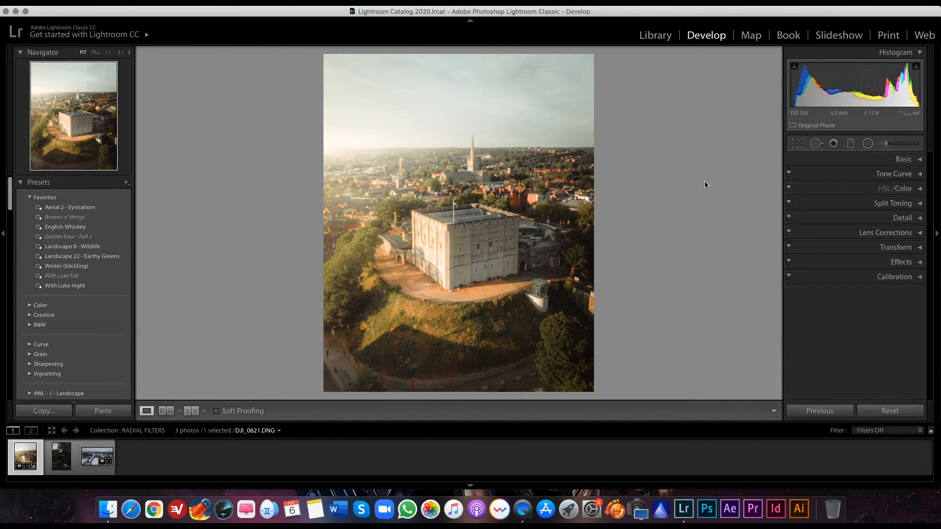
# - Compare the finished castle edit with the original photo once and return to the edited version
pyautogui.press('\\')
pyautogui.press('\\')
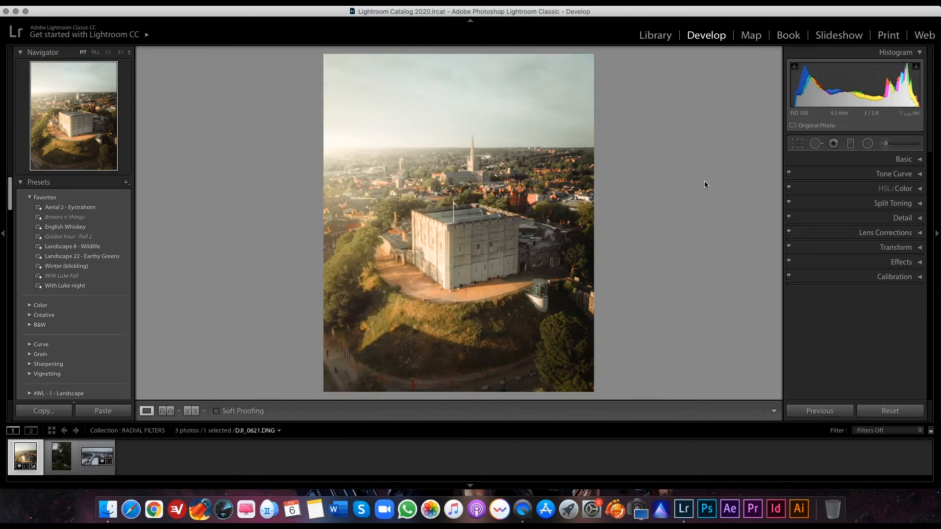